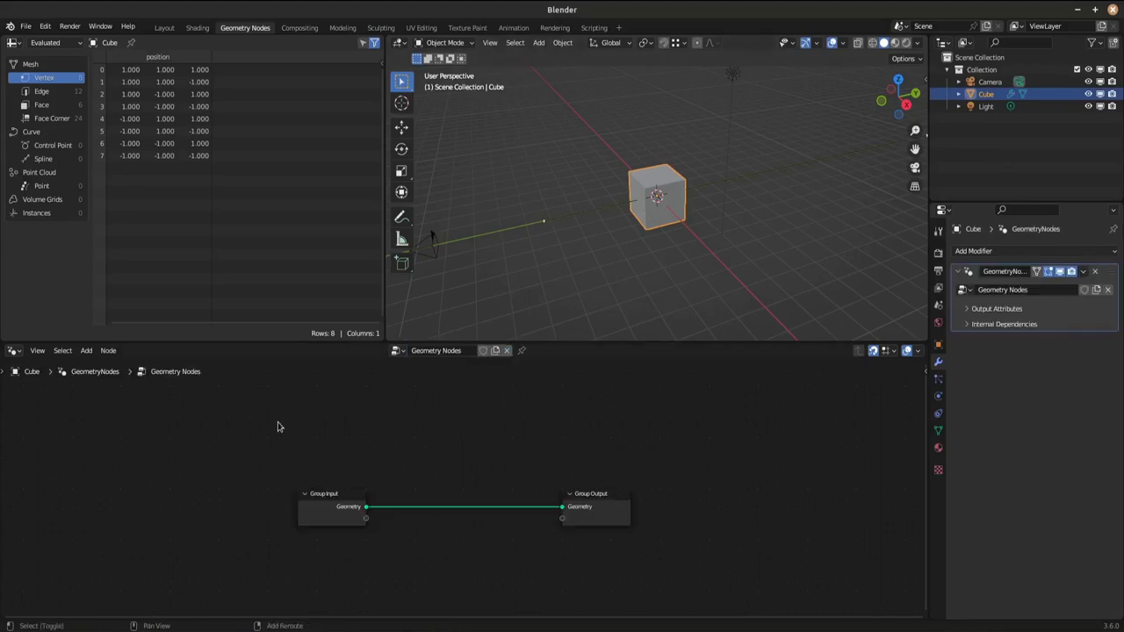
Step: Add a Grid mesh primitive node and connect its mesh to the Group Output in place of the input geometry
key("shift+a")
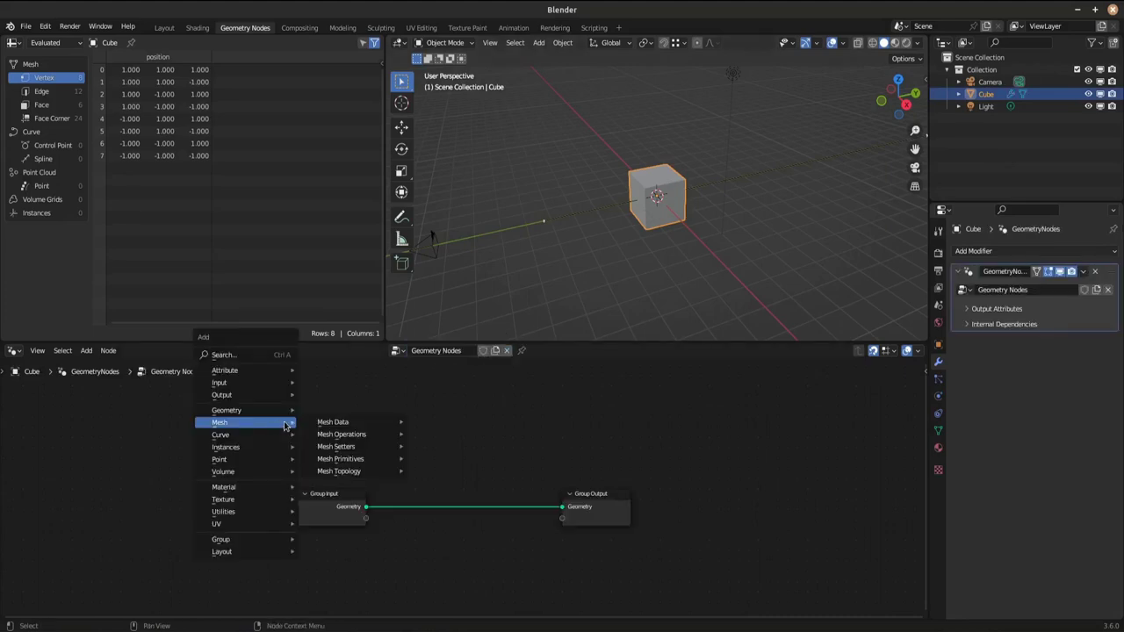
mouse_move(369, 459)
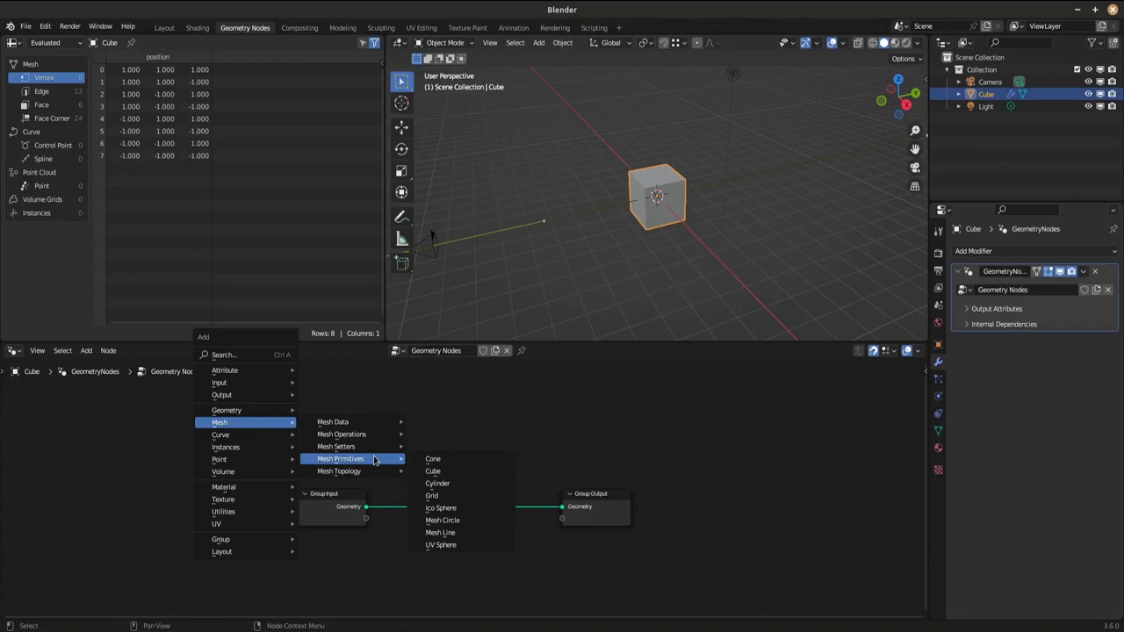
left_click(480, 496)
left_click(305, 384)
left_click(334, 407, "alt+shift")
Step: Set the Grid's size to 5 m by 5 m with 25 vertices in both X and Y
double_click(342, 428)
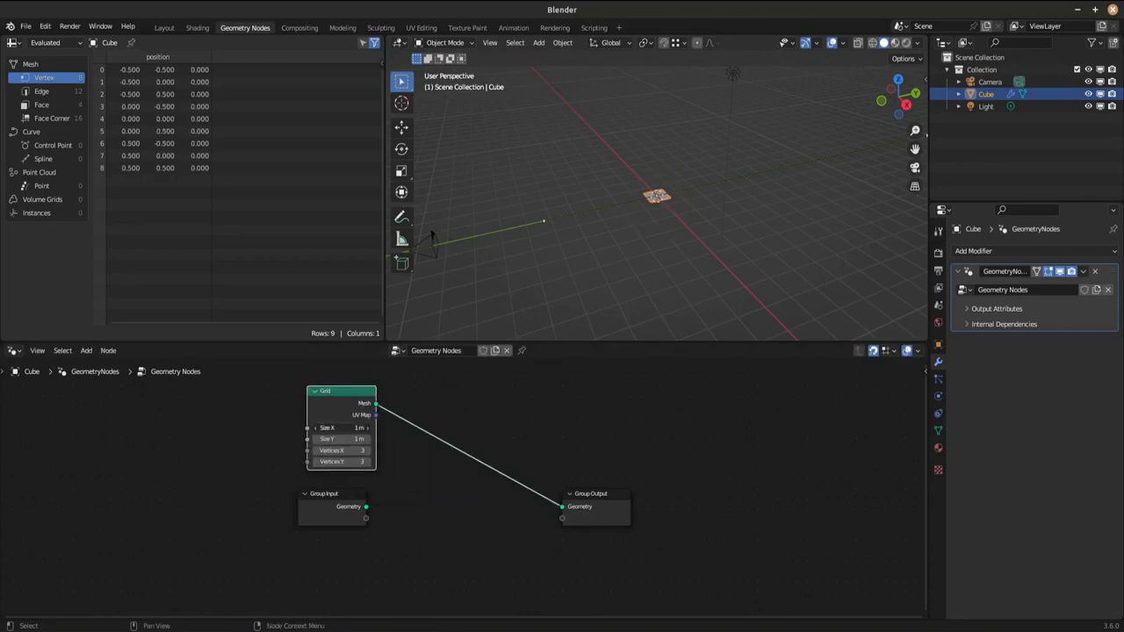
type("5")
key("Tab")
type("5")
key("Tab")
type("25")
key("Tab")
type("25")
key("Return")
Step: Insert a Set Position node between the Grid and the Group Output
key("shift+a")
mouse_move(427, 475)
left_click(508, 470)
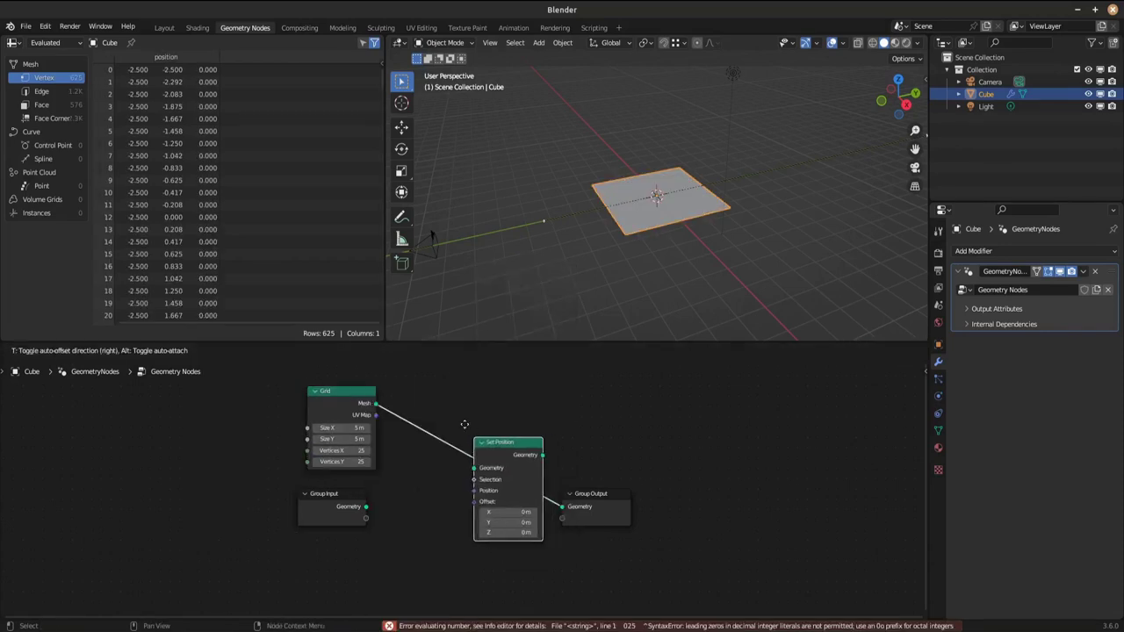
left_click(470, 415)
Step: Add a Noise Texture node and connect its Color output to the Set Position offset
key("shift+a")
mouse_move(211, 564)
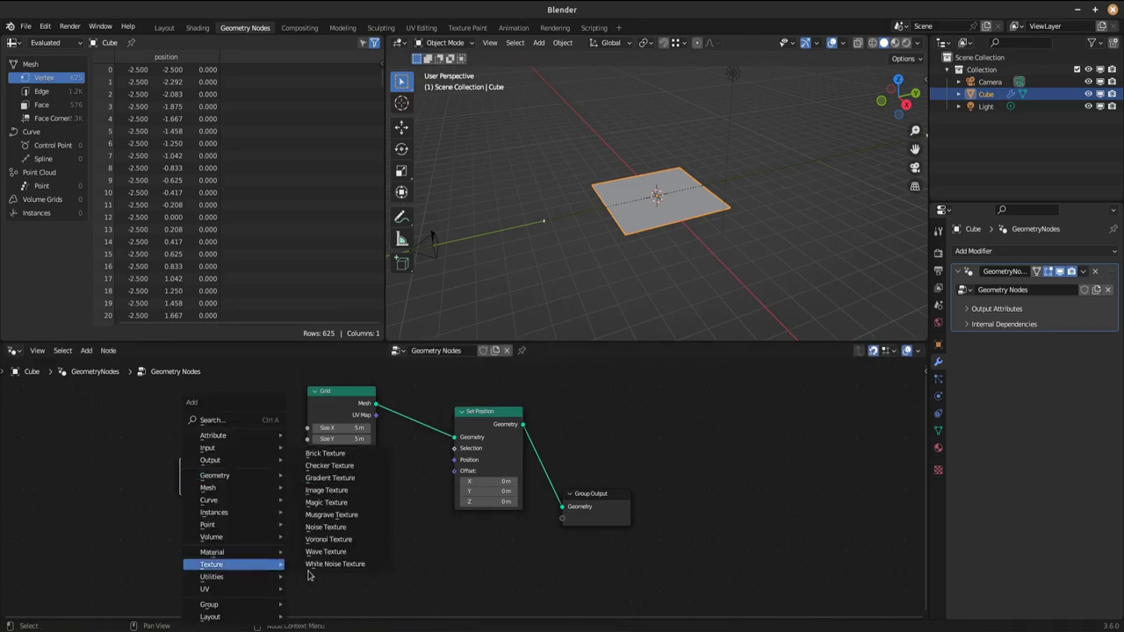
left_click(323, 528)
left_click(227, 533)
left_click_drag(306, 559, 454, 471)
Step: Insert a Vector Math node set to Scale between the Noise Texture and the Set Position offset, with a factor of 2.4
key("shift+a")
mouse_move(388, 569)
mouse_move(505, 527)
left_click(548, 537)
left_click(352, 514)
middle_click_drag(425, 549, 381, 469)
left_click(326, 468)
left_click(334, 294)
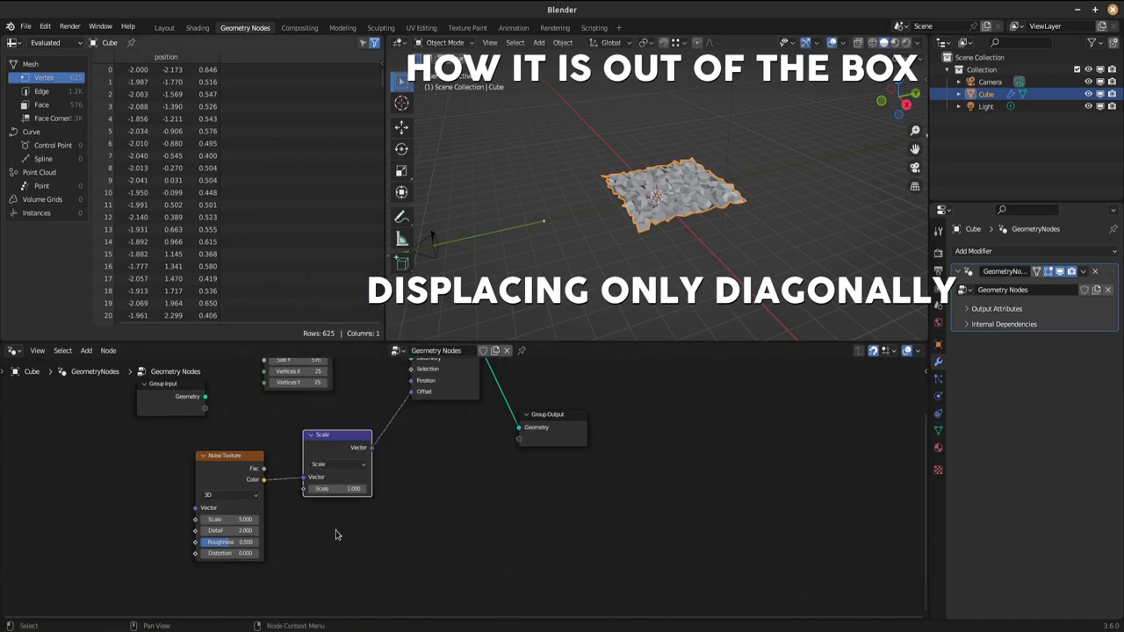
mouse_move(338, 488)
left_mouse_down()
mouse_move(466, 488)
mouse_move(141, 488)
mouse_move(395, 488)
mouse_move(326, 489)
left_mouse_up()
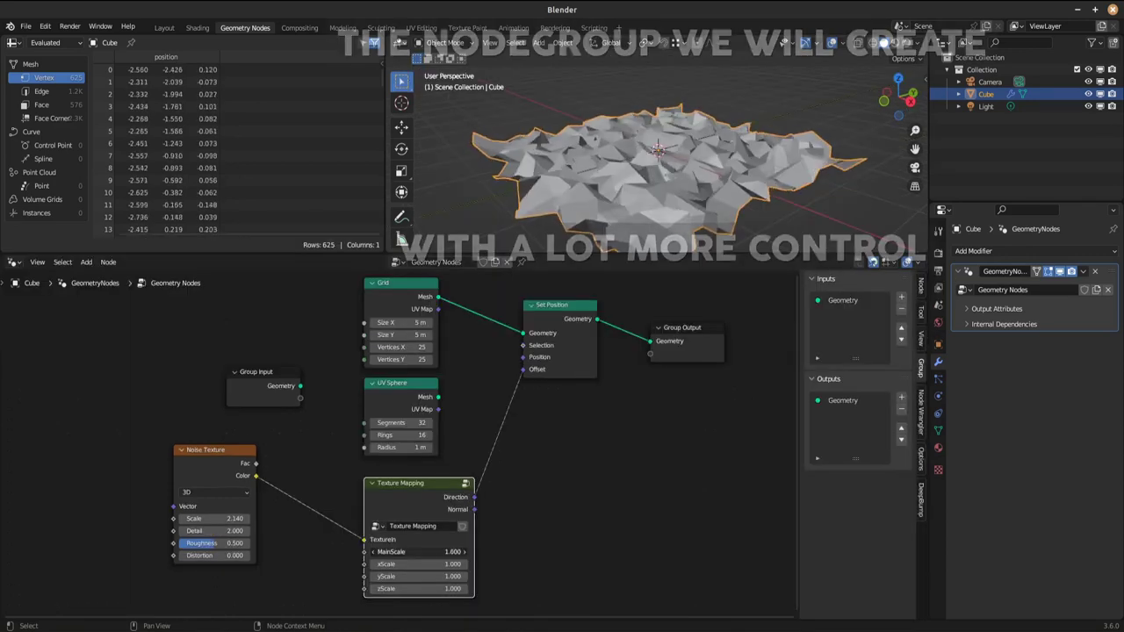
Step: Drive the Set Position offset from the Texture Mapping group's Normal output and set MainScale to 2.1
left_click_drag(471, 499, 474, 496)
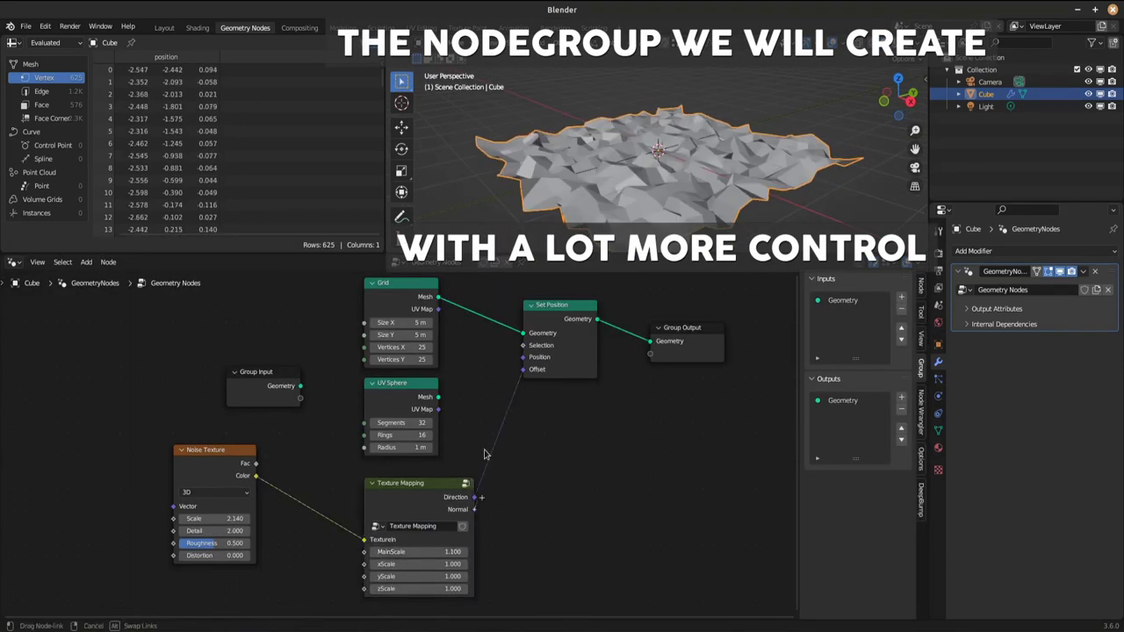
left_click_drag(411, 551, 474, 551)
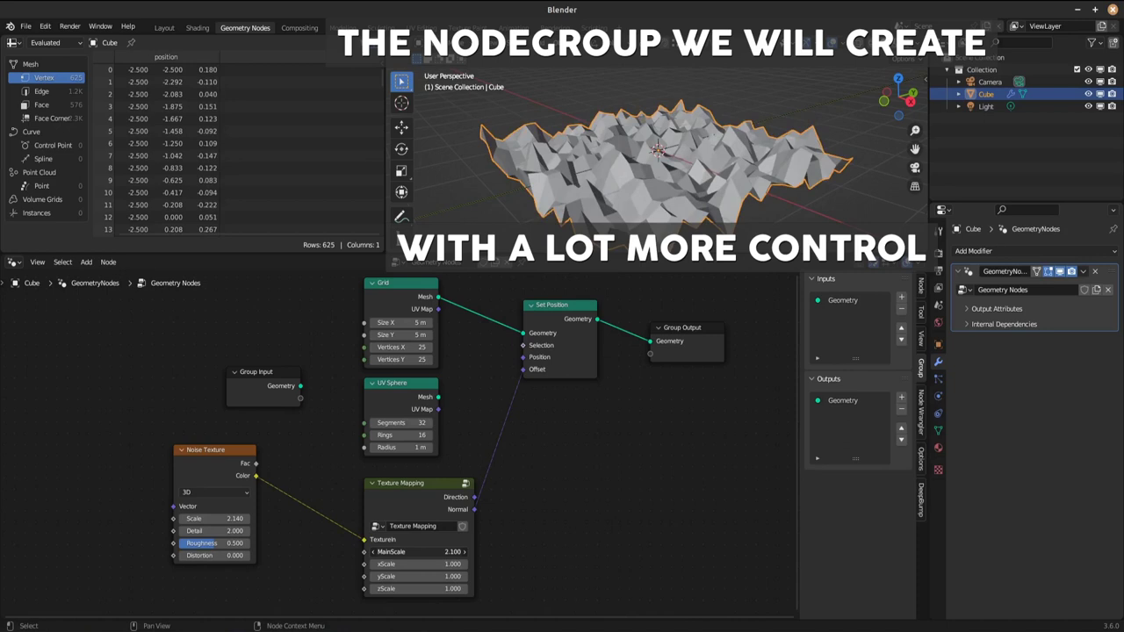
Step: Displace the UV Sphere instead of the Grid using Texture Mapping's Direction output, with MainScale 0.6 and zScale 3.6
left_click_drag(438, 398, 527, 334)
left_click_drag(417, 550, 362, 550)
left_click_drag(479, 502, 529, 375)
left_click_drag(419, 552, 457, 589)
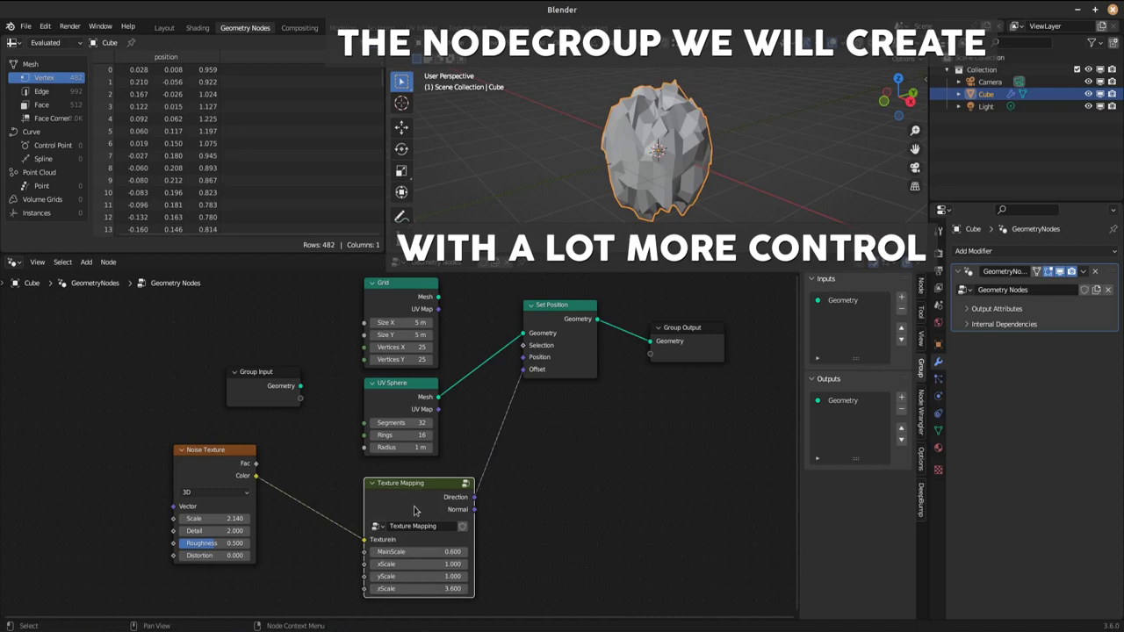
Step: Vary the Texture Mapping group's zScale and MainScale, and reset zScale to 1
left_click_drag(414, 589, 430, 588)
mouse_move(408, 552)
left_mouse_down()
mouse_move(465, 552)
mouse_move(399, 552)
mouse_move(422, 551)
left_mouse_up()
left_click(421, 588)
type("1")
left_click(566, 532)
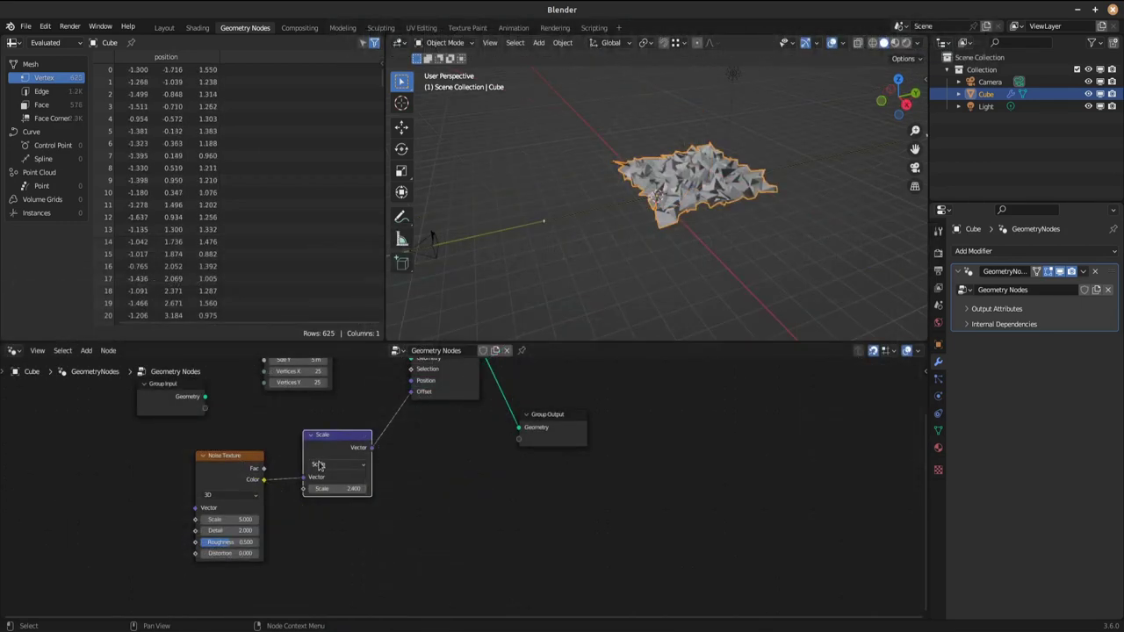
Step: Try the Scale node as Multiply with factors -2.1, 2.7 and 1.8, and return it to the Scale operation
left_click(326, 464)
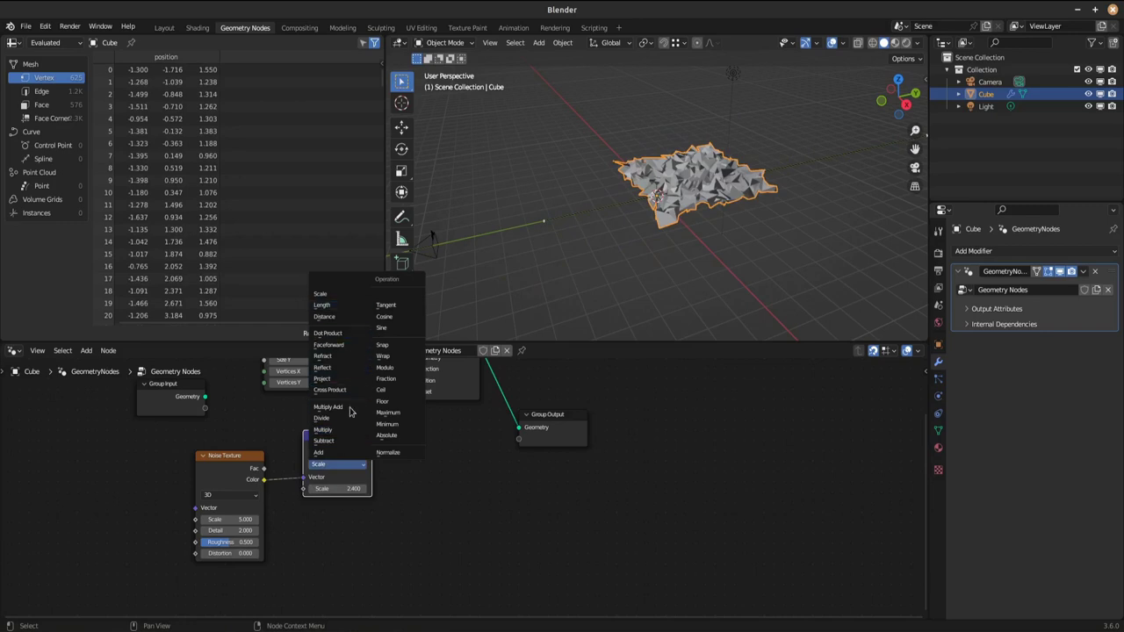
left_click(334, 430)
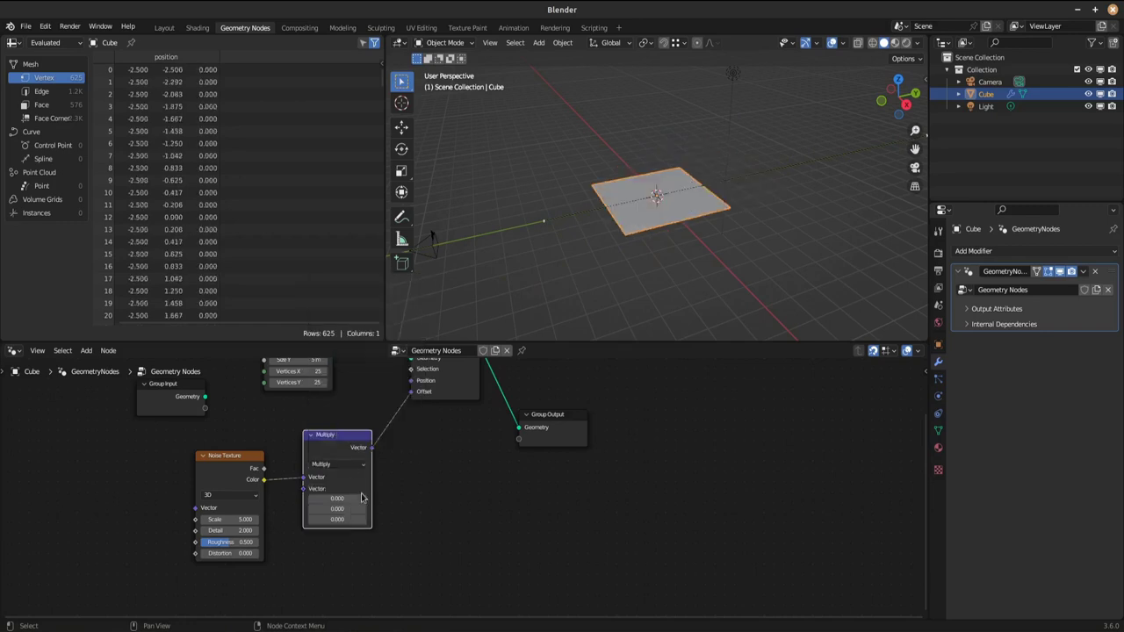
left_click(361, 498)
type("3.4")
key("Return")
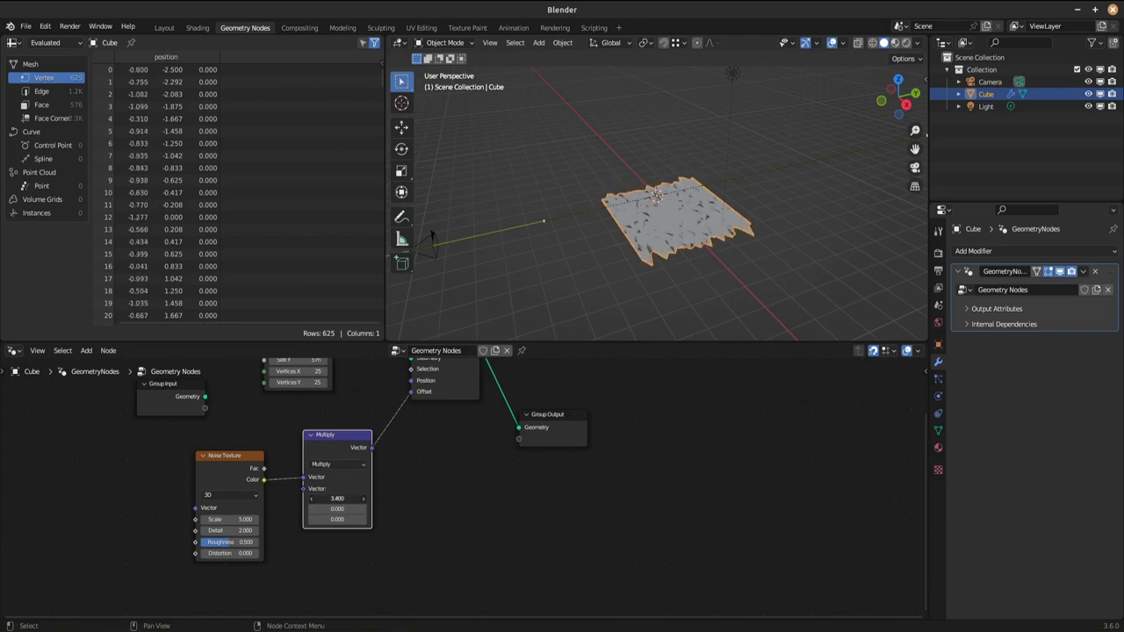
left_click_drag(361, 498, 304, 498)
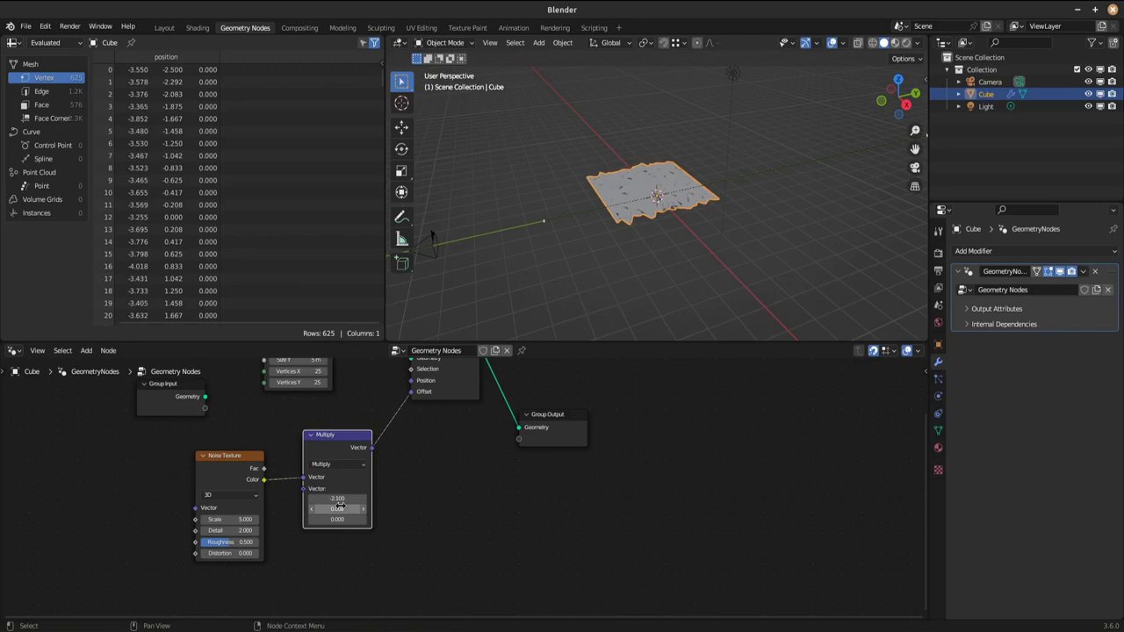
mouse_move(341, 506)
left_mouse_down()
mouse_move(364, 506)
mouse_move(350, 519)
left_mouse_up()
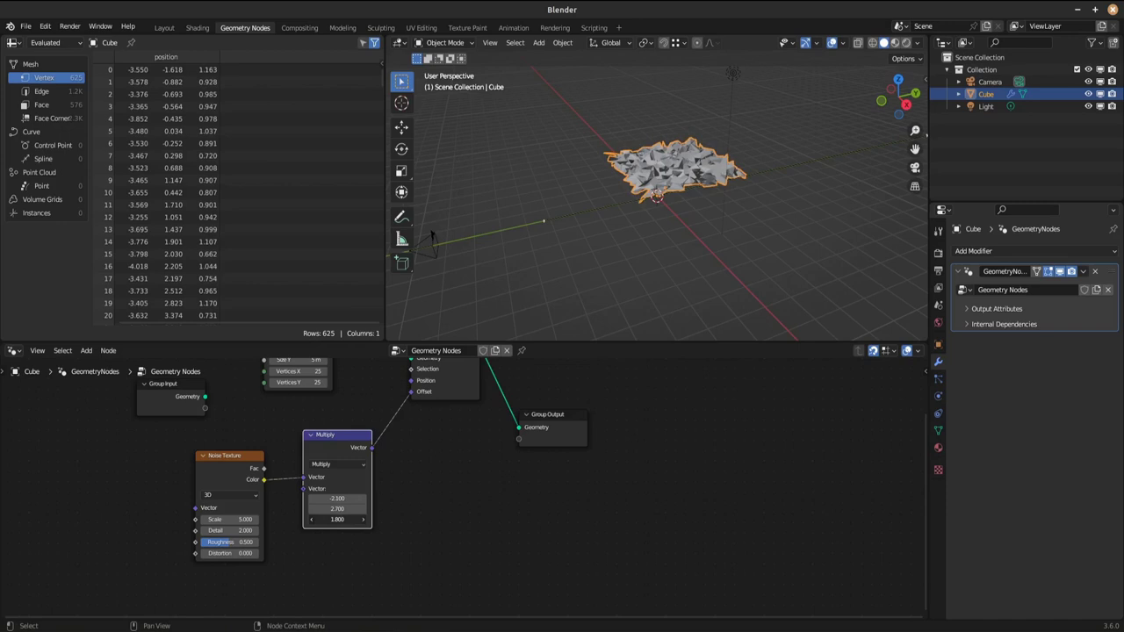
left_click(338, 464)
left_click(339, 295)
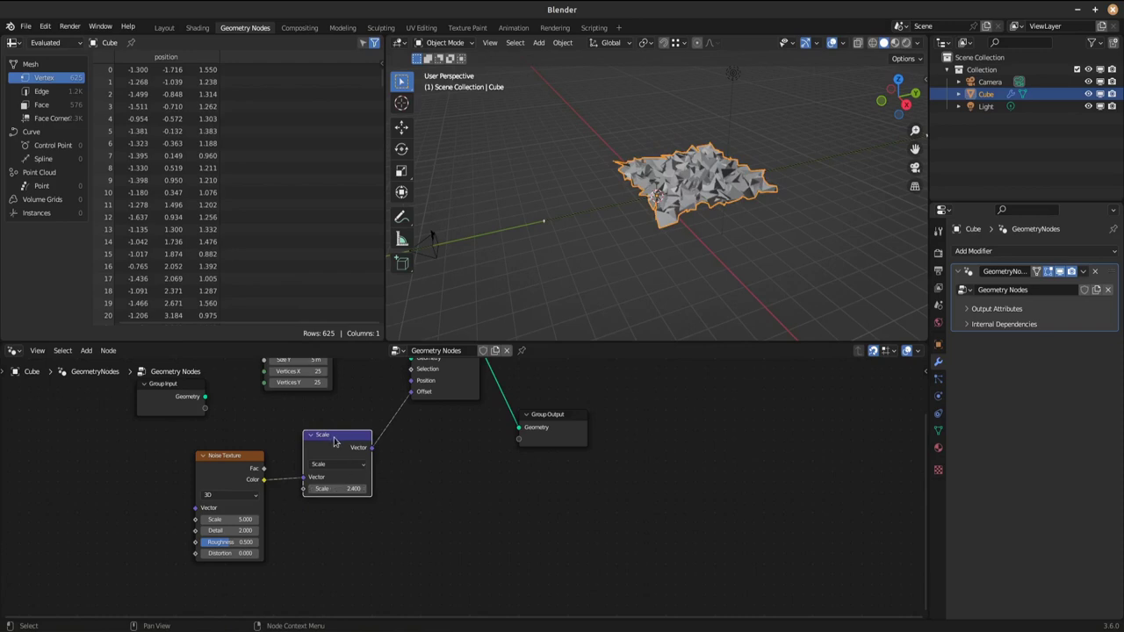
Step: Insert a duplicate of the Scale node between Noise Texture and Scale, set to Subtract with 0.5 on all three axes
left_click_drag(334, 441, 440, 428)
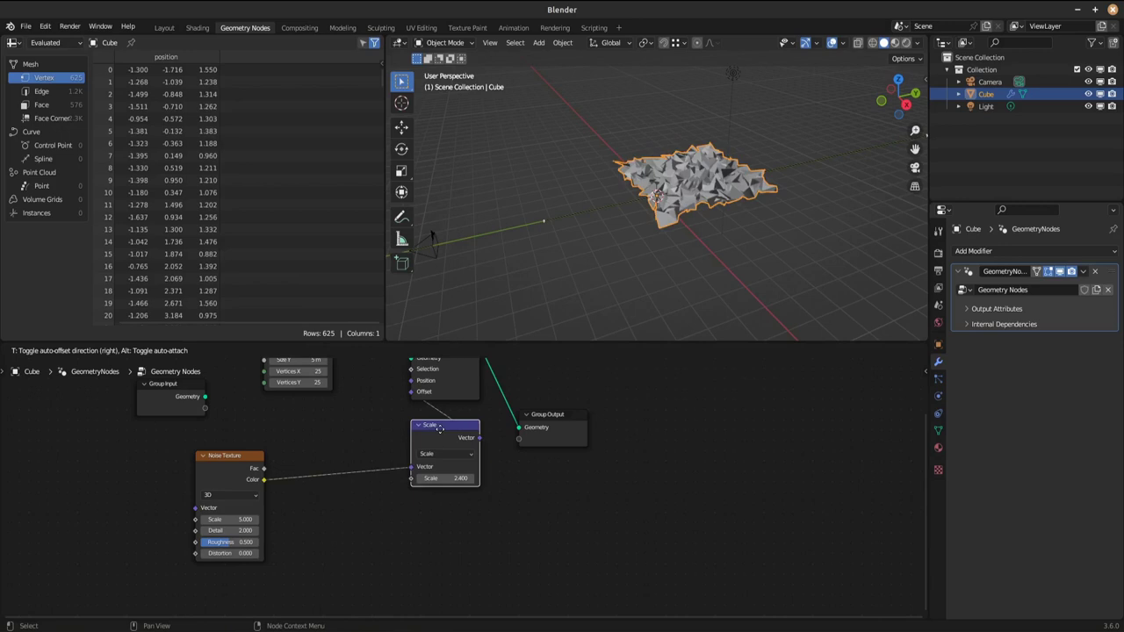
key("shift+d")
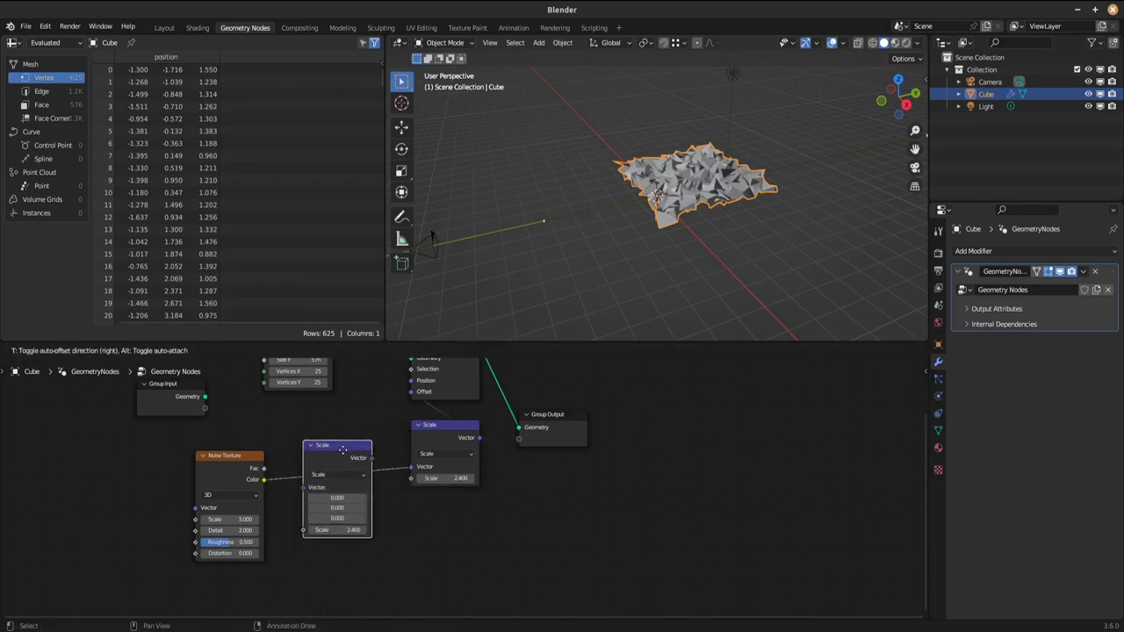
left_click(343, 449)
left_click(332, 477)
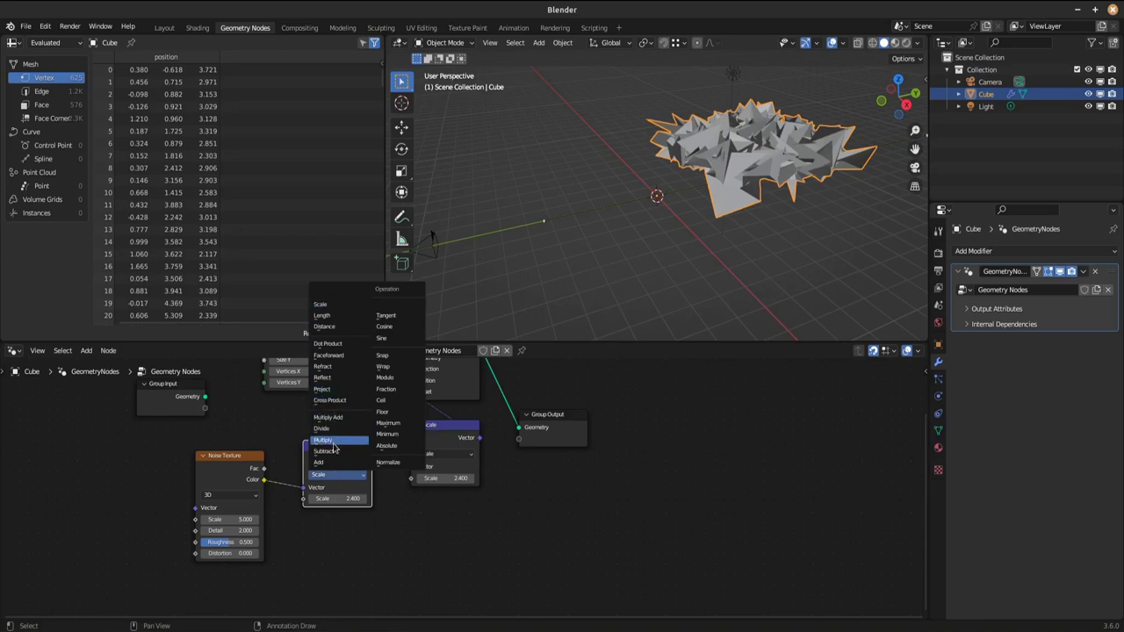
left_click(323, 450)
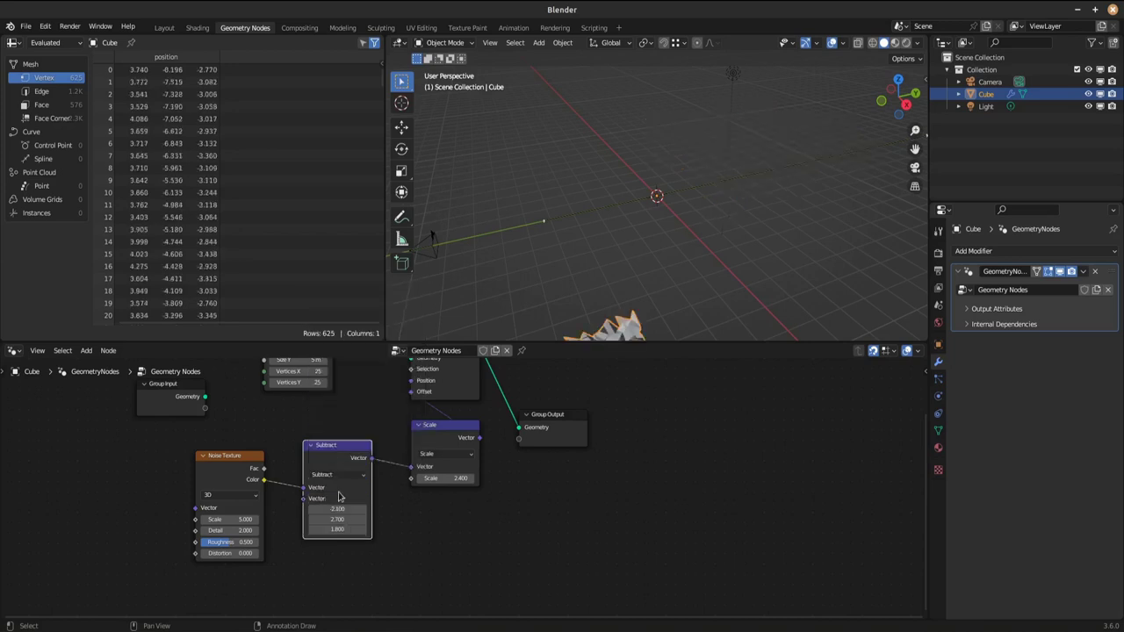
left_click_drag(351, 509, 351, 530)
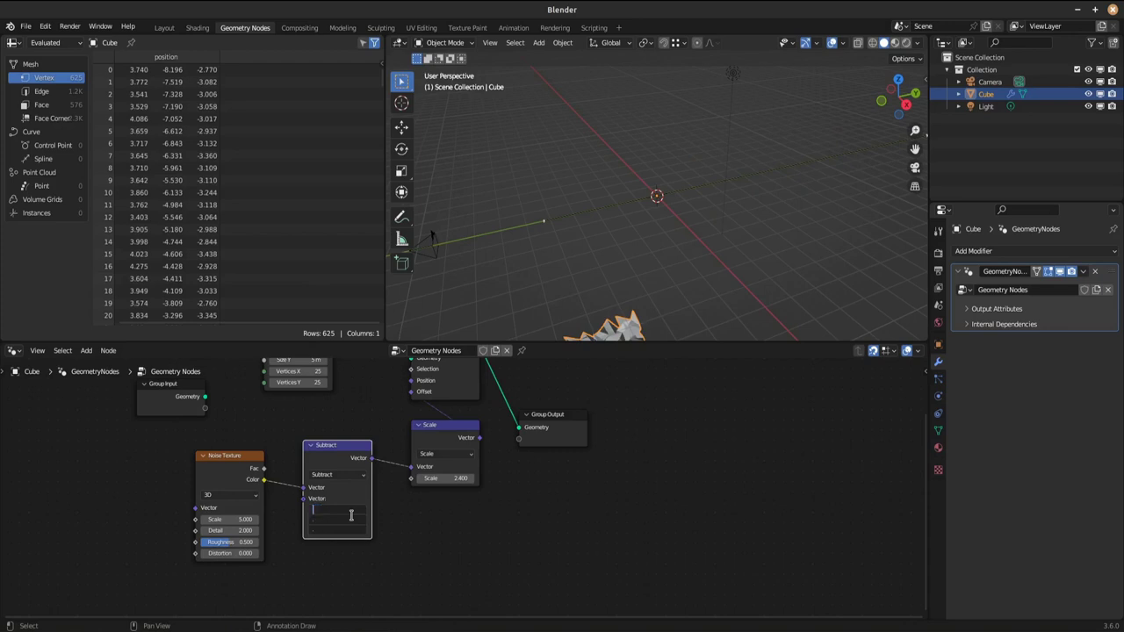
key("Return")
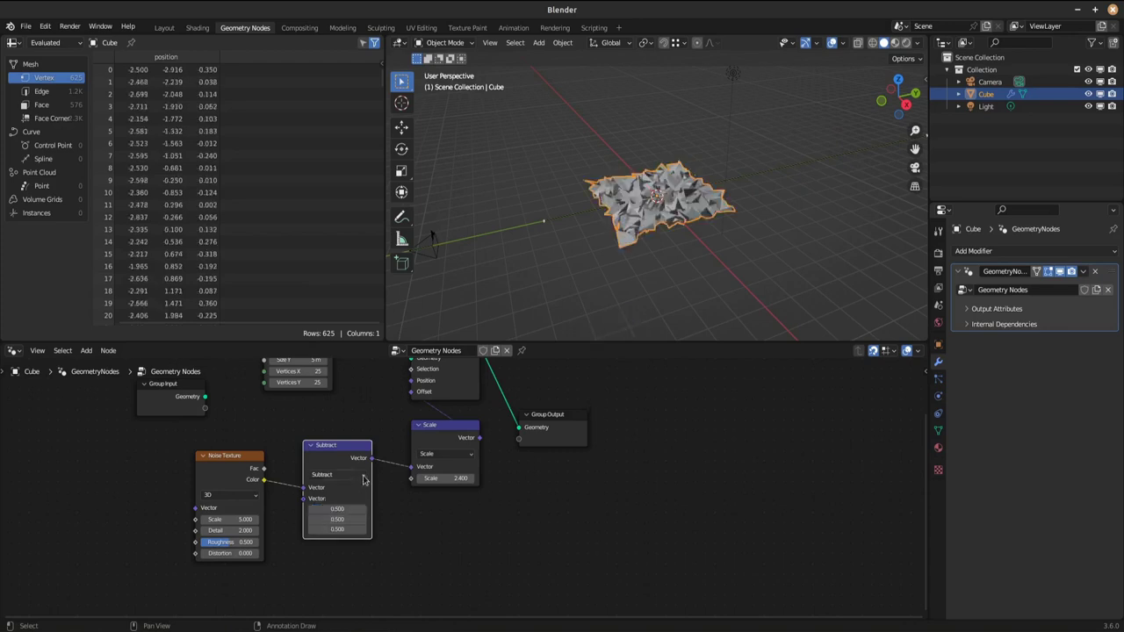
Step: Try factors of 0.2, 0.3 and 0 on the Scale node to compare the displacement strength
left_click(443, 477)
type("0.2")
key("Return")
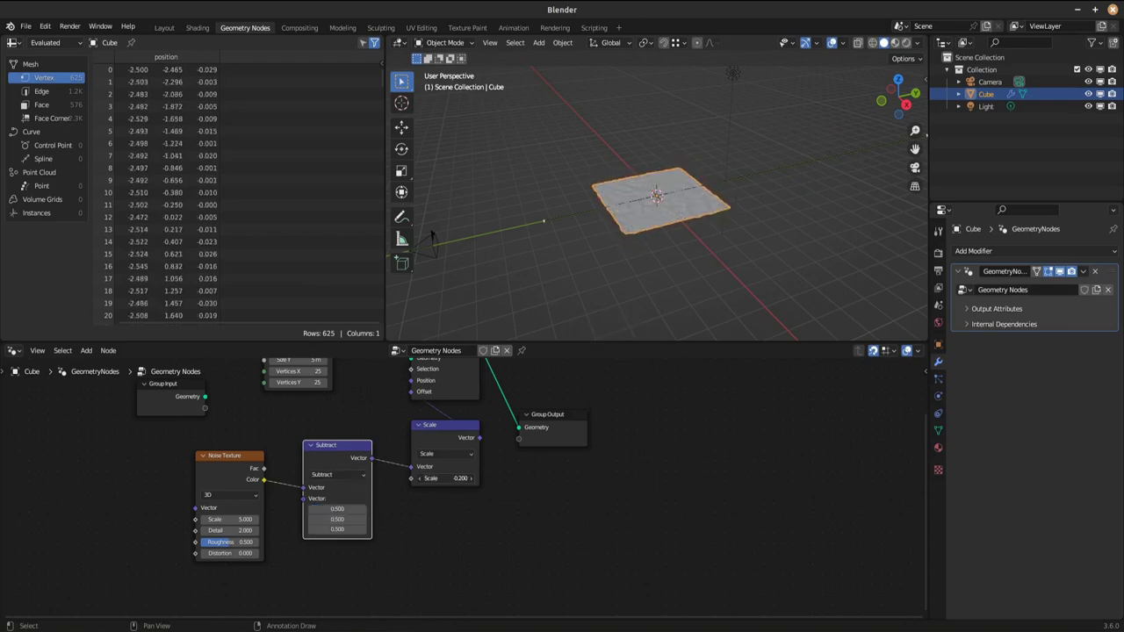
mouse_move(445, 479)
left_mouse_down()
mouse_move(566, 478)
mouse_move(447, 477)
left_mouse_up()
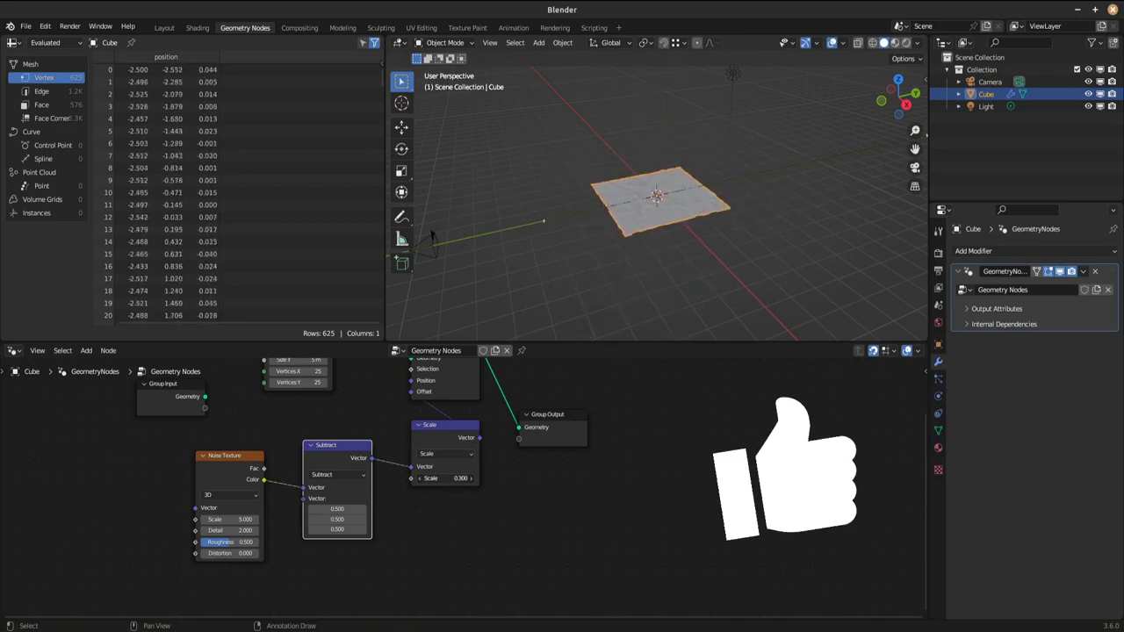
left_click(469, 476)
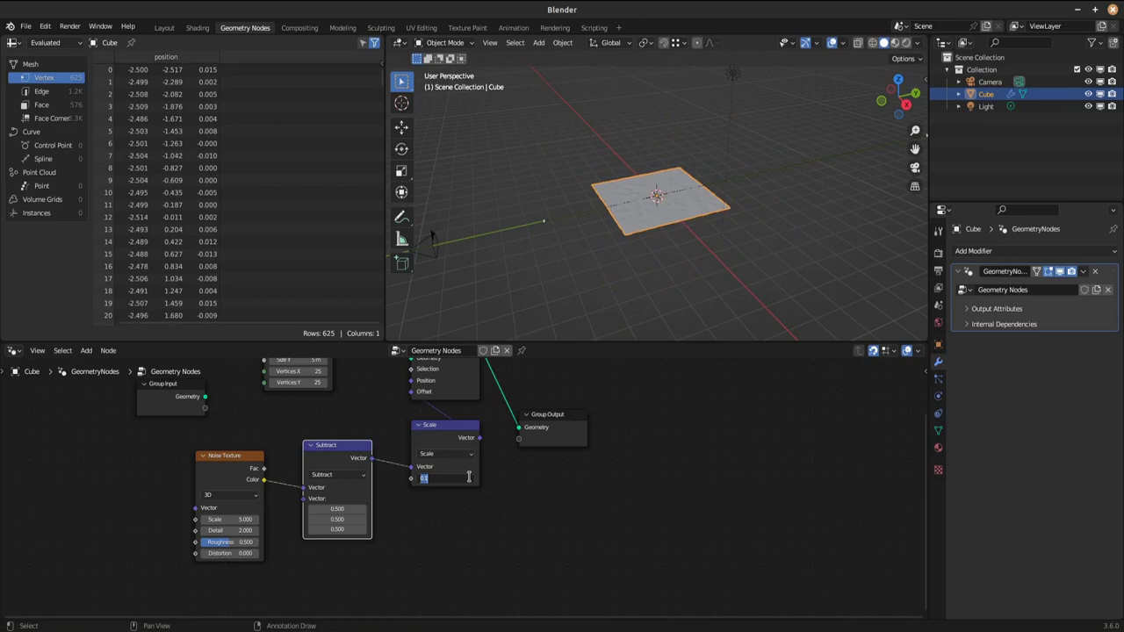
type("0")
key("Return")
Step: Set the Scale node's factor to 1
scroll(470, 480, "down", 1)
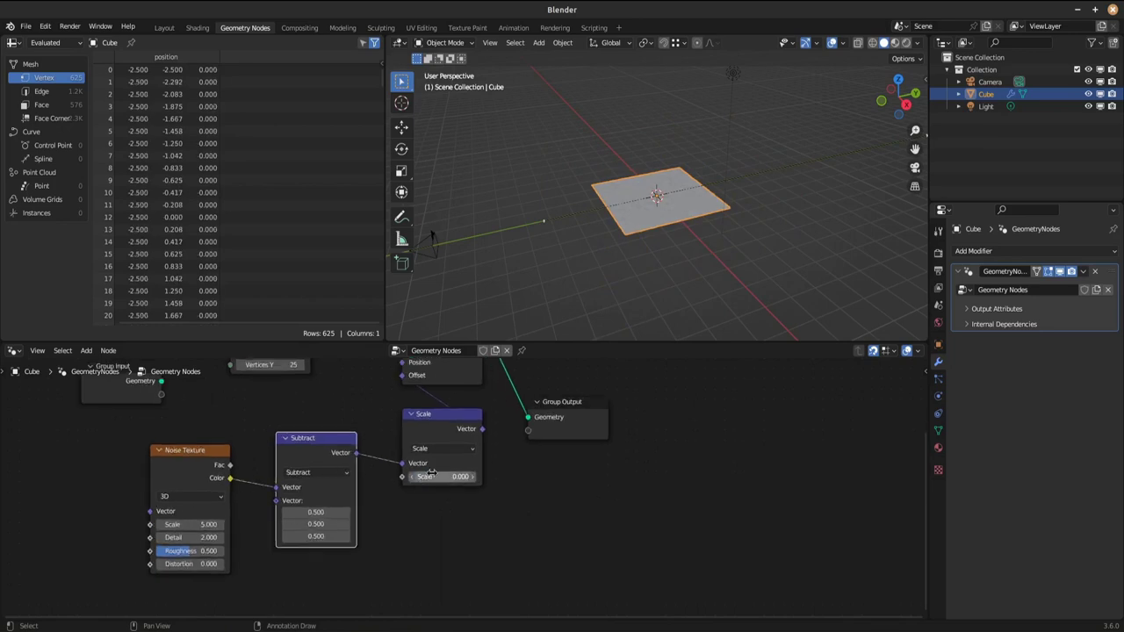
scroll(417, 492, "down", 1)
type("1")
key("Return")
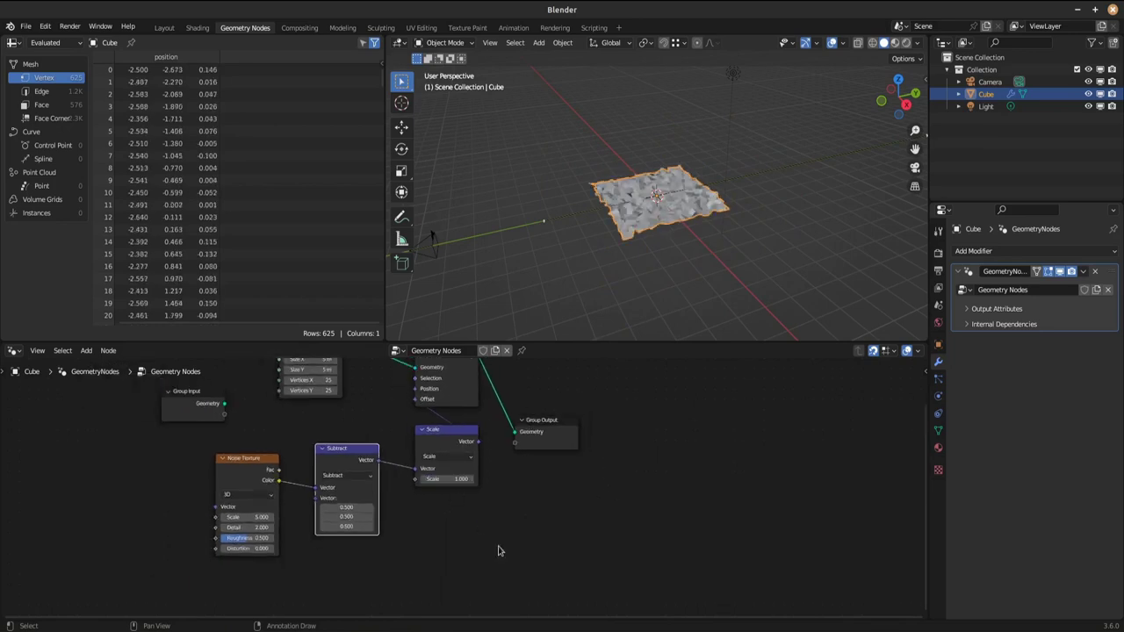
Step: Add a Separate XYZ node beside the Scale node and feed it the scaled vector
key("q")
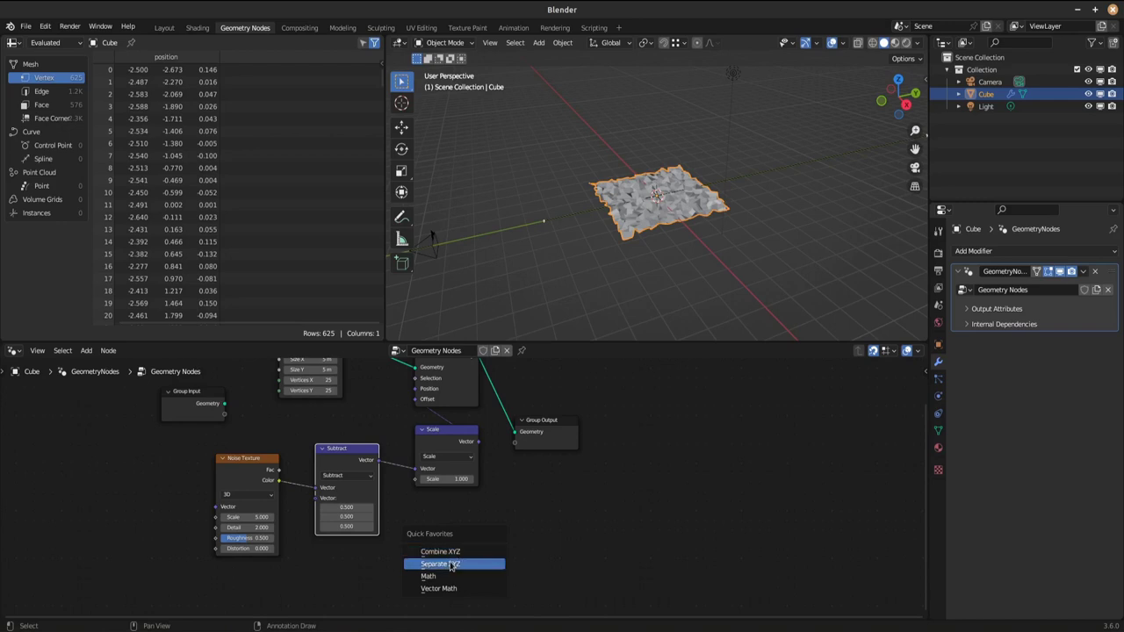
left_click(452, 564)
left_click(516, 480)
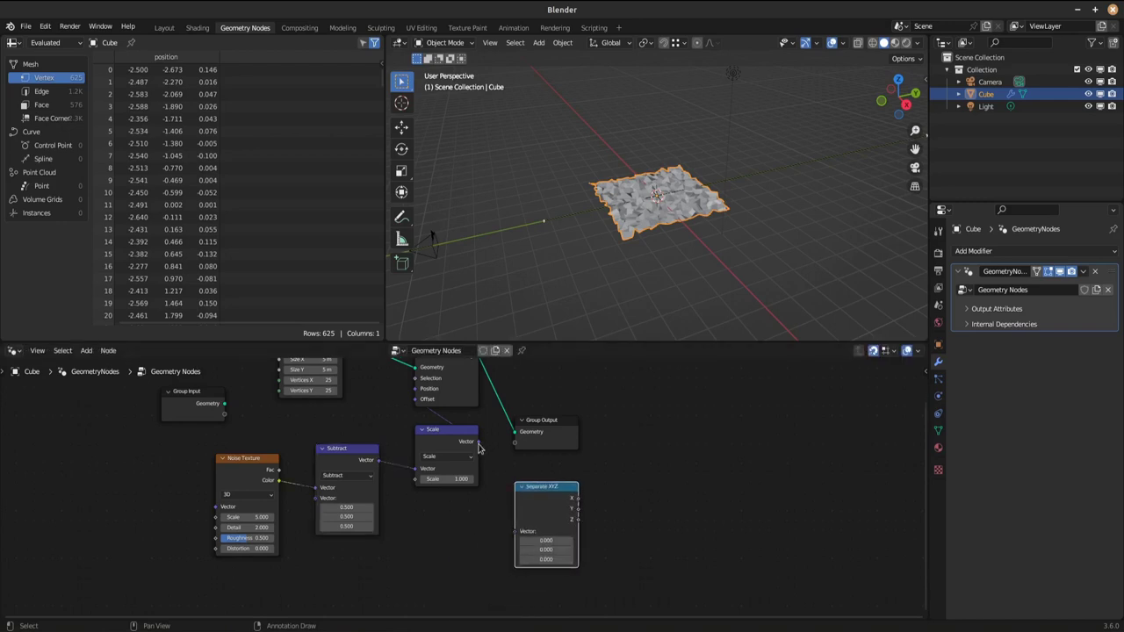
left_click_drag(479, 443, 516, 531)
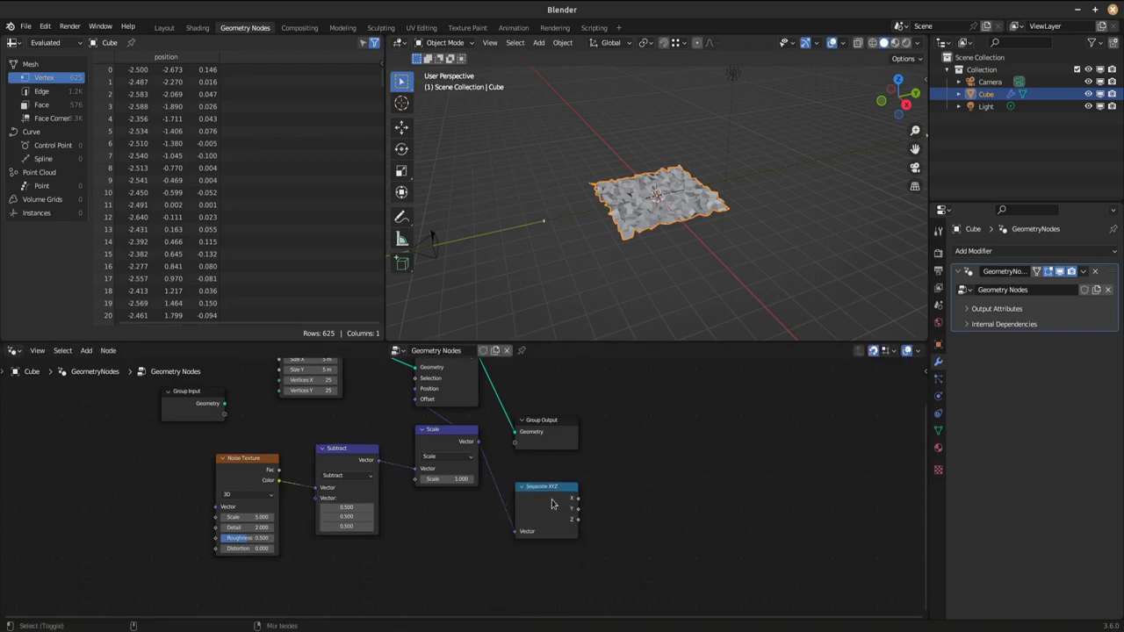
Step: Preview Separate XYZ's X output on the Set Position geometry with a Viewer node, and lower the Scale factor to 0.8
left_click(552, 504, "ctrl+shift")
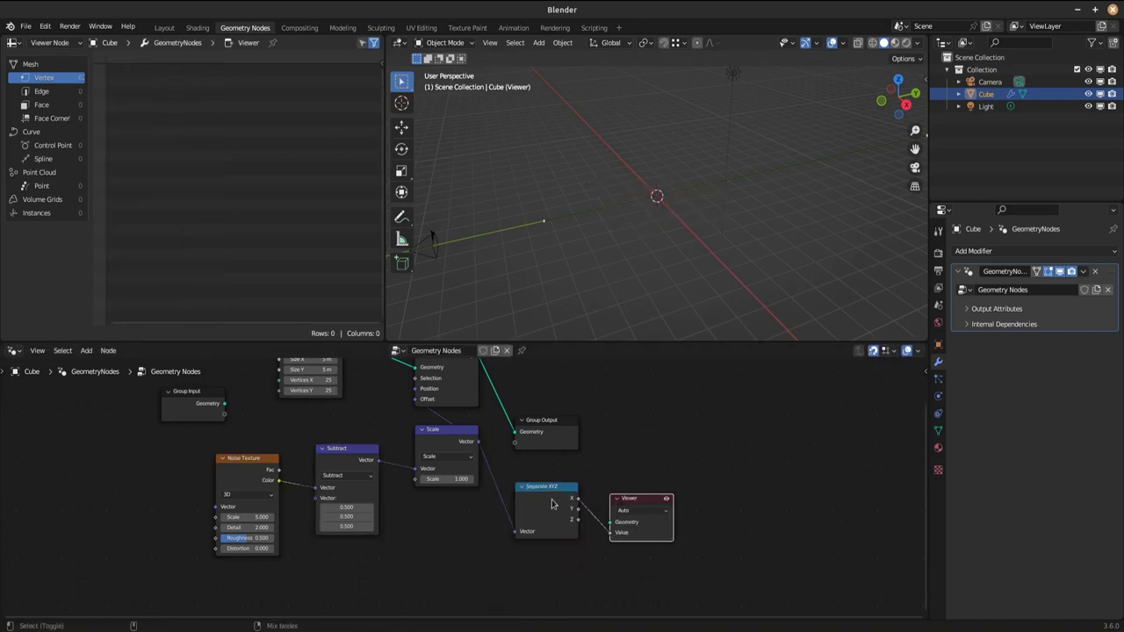
left_click(460, 386, "ctrl+shift")
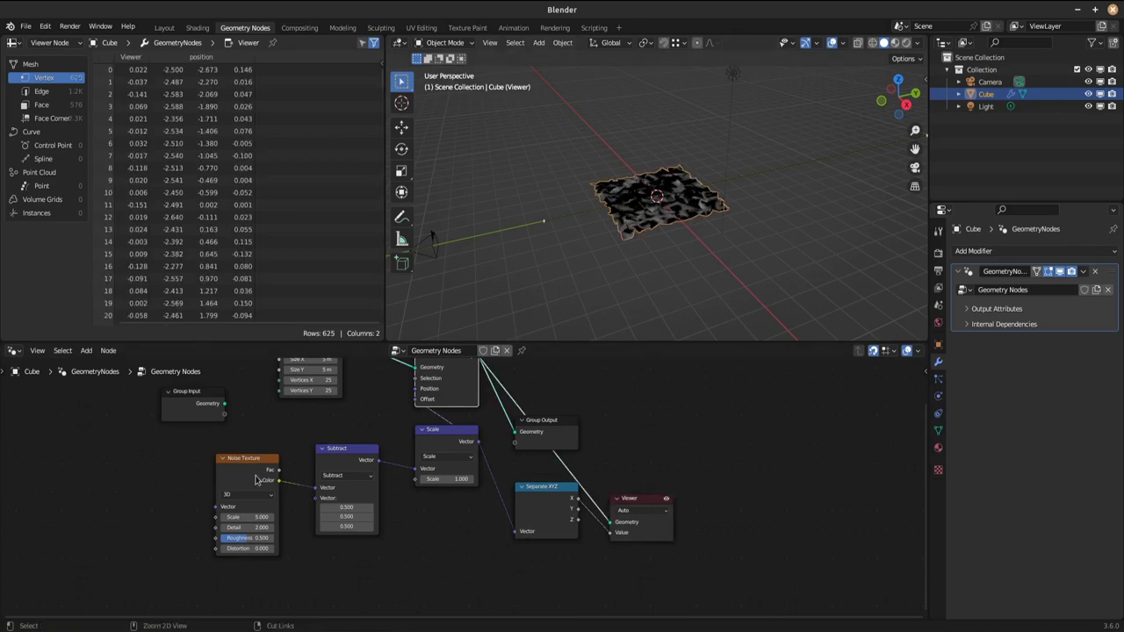
scroll(665, 230, "up", 5)
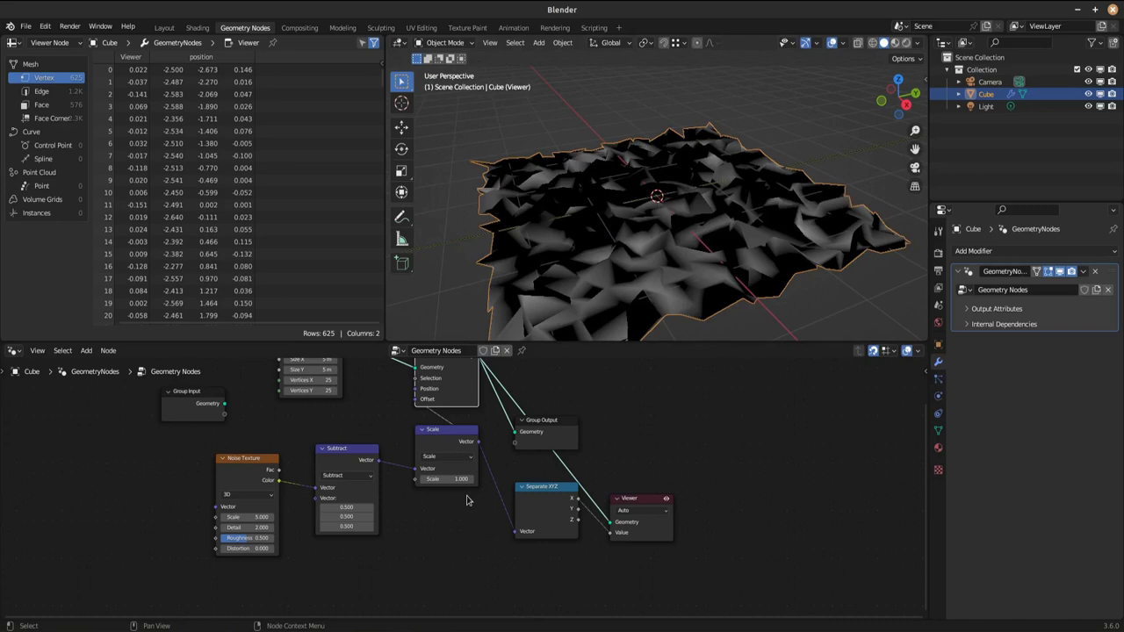
left_click_drag(451, 489, 395, 489)
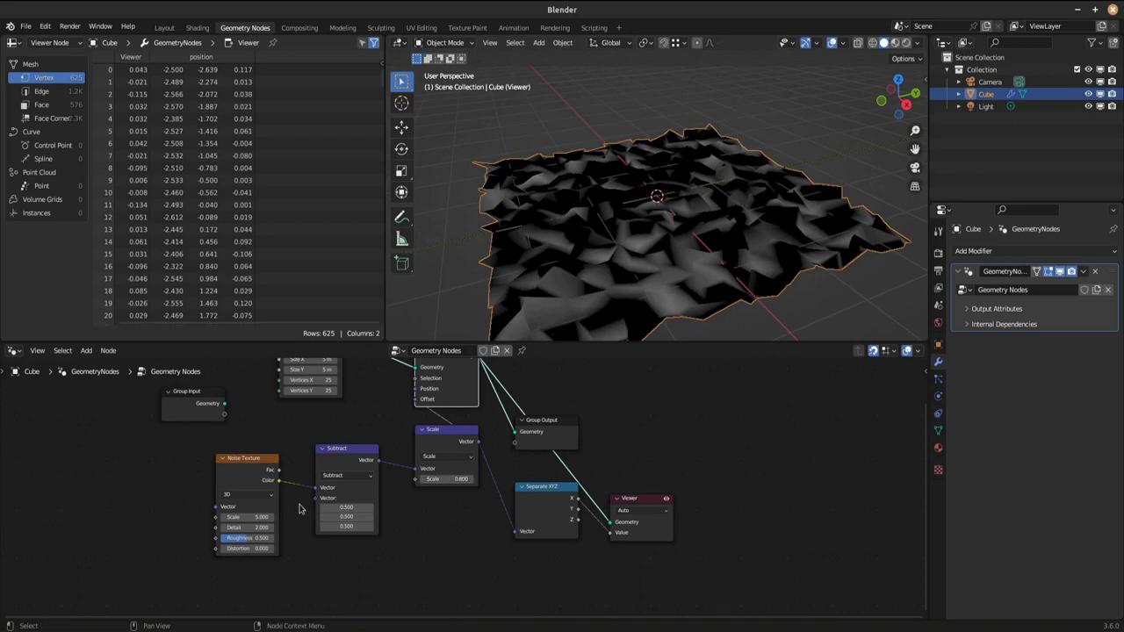
Step: Preview the Noise Texture's Color output on the mesh for comparison, and return the preview to Separate XYZ's X output
left_click(249, 480, "ctrl+shift")
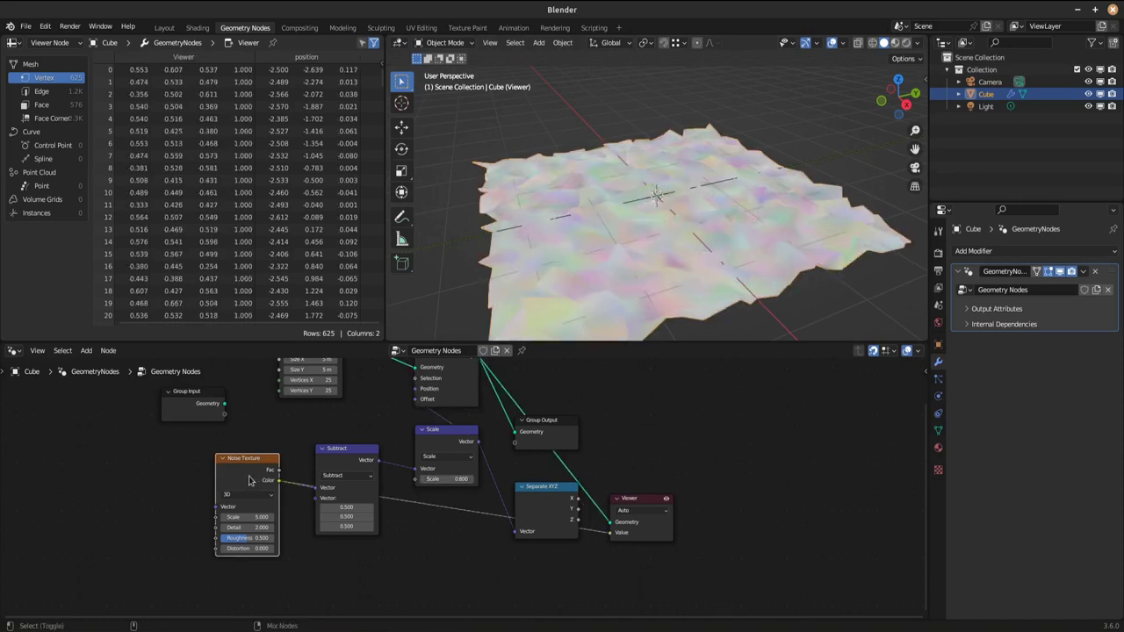
left_click(550, 504, "ctrl+shift")
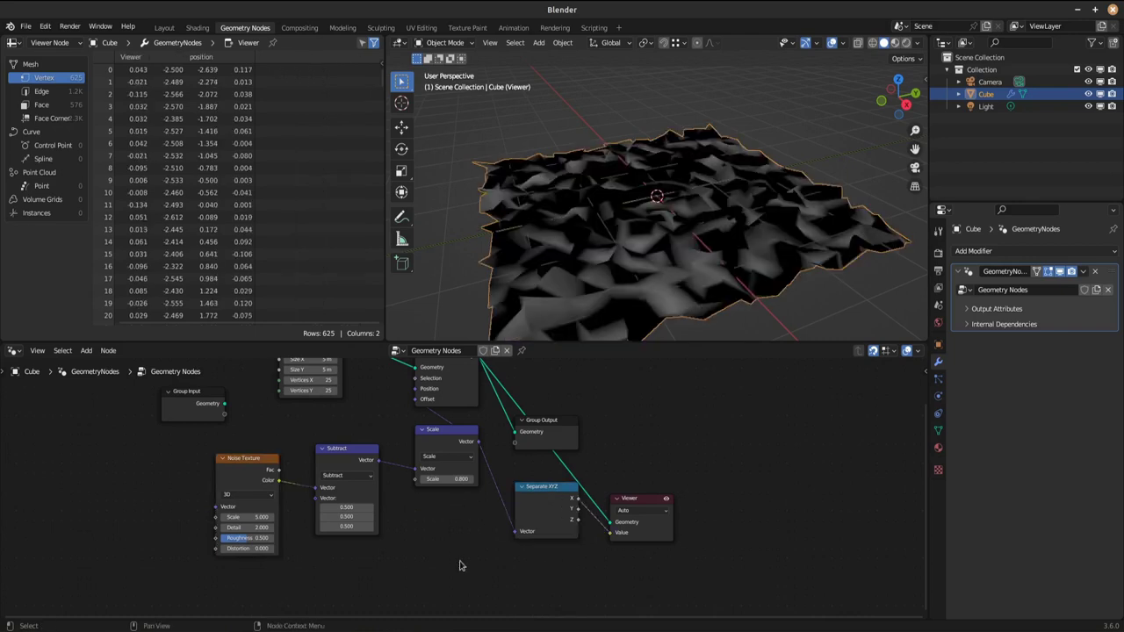
Step: Mute the Subtract and Scale nodes together, and re-enable only the Scale node
left_click_drag(463, 569, 344, 439)
key("m")
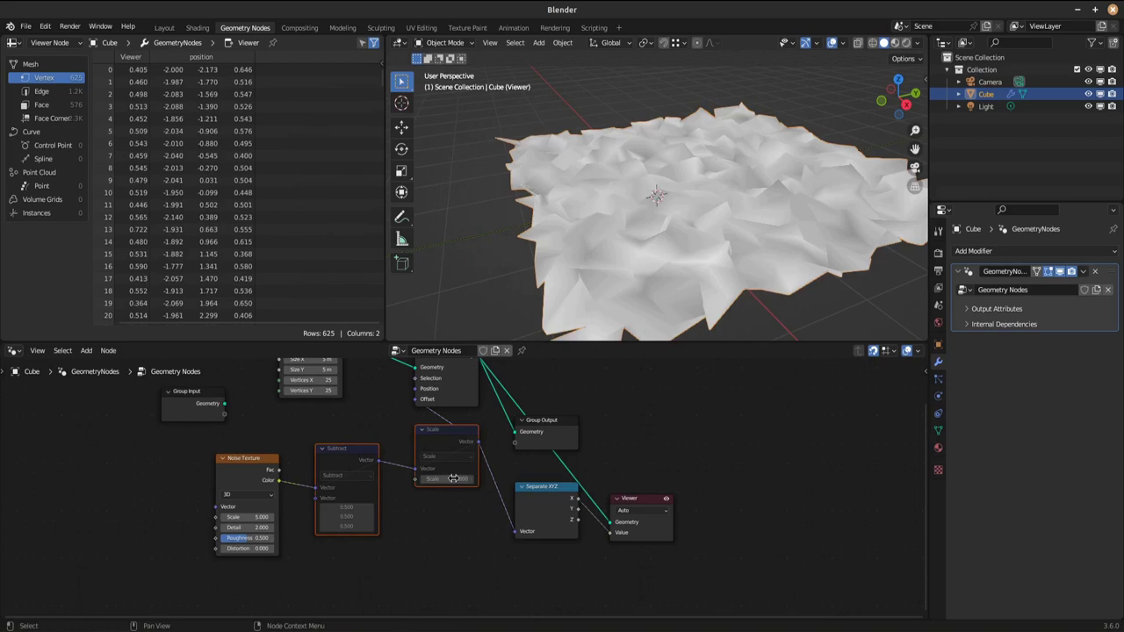
left_click(442, 438)
key("m")
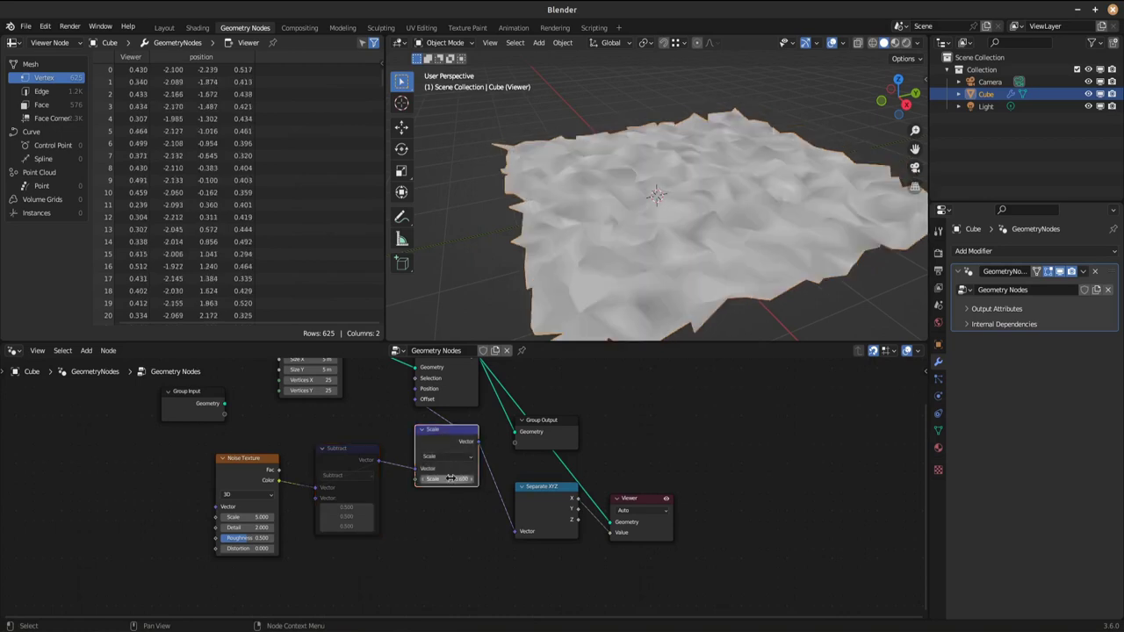
Step: Try factors of 0.9, 1.1 and 1.2 on the Scale node to compare the displacement while Subtract is muted
left_click_drag(456, 478, 509, 479)
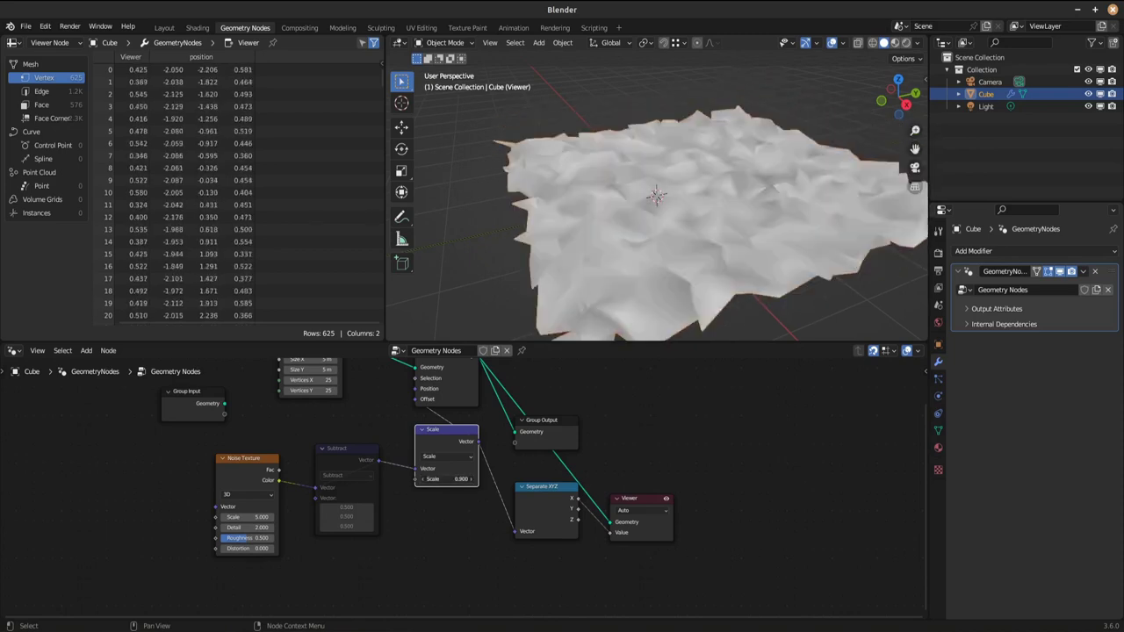
left_click_drag(463, 479, 436, 479)
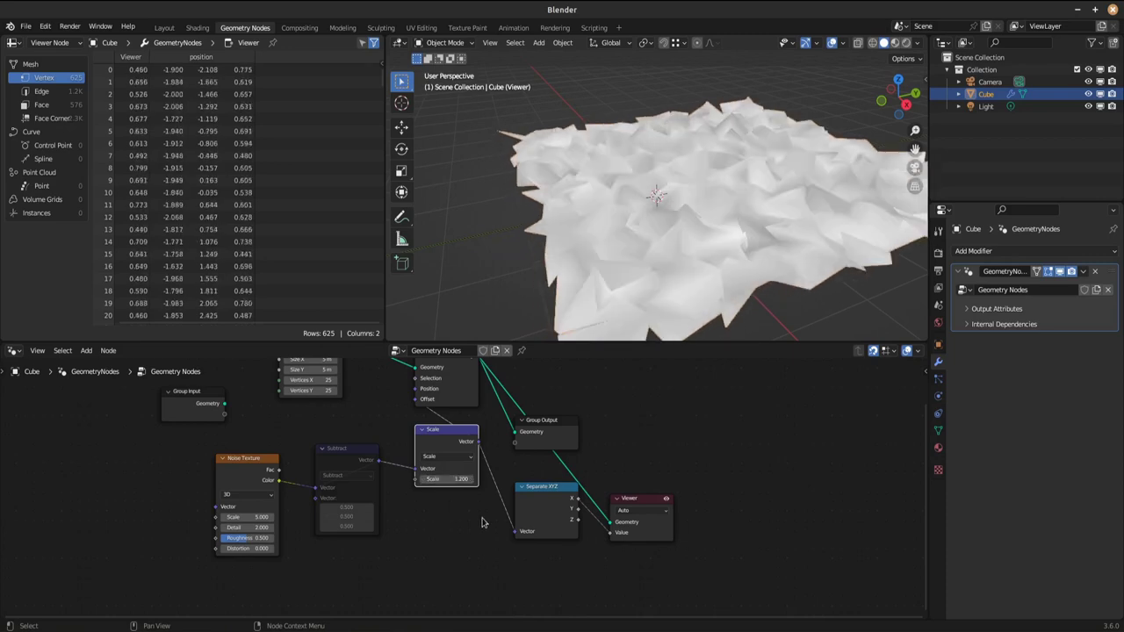
mouse_move(459, 480)
left_mouse_down()
mouse_move(448, 479)
mouse_move(472, 479)
mouse_move(437, 479)
left_mouse_up()
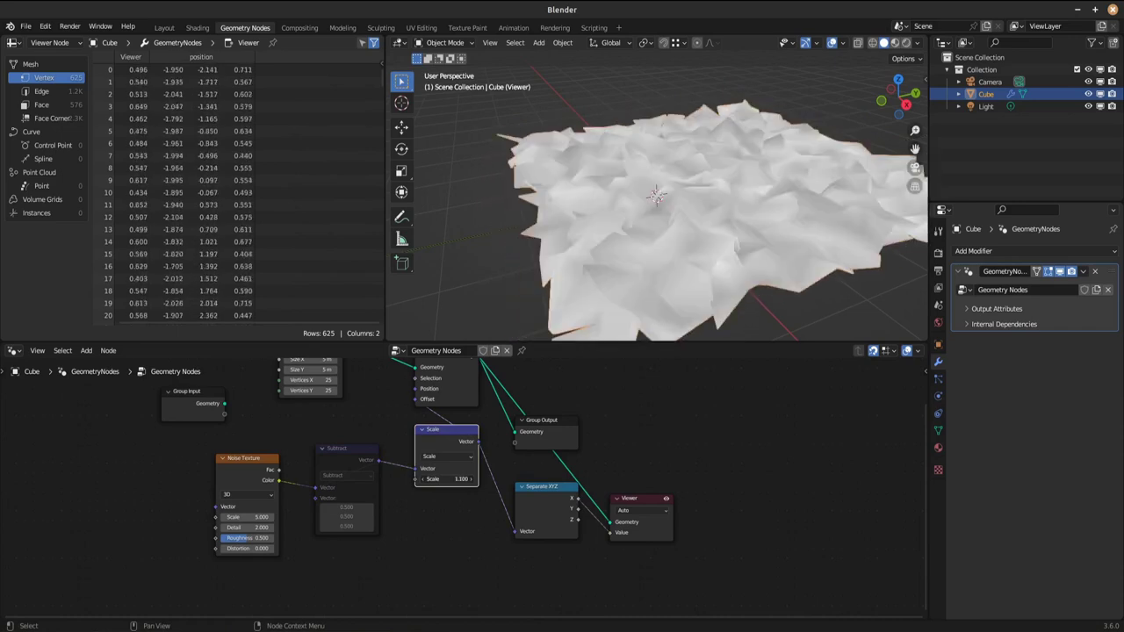
left_click_drag(439, 479, 465, 479)
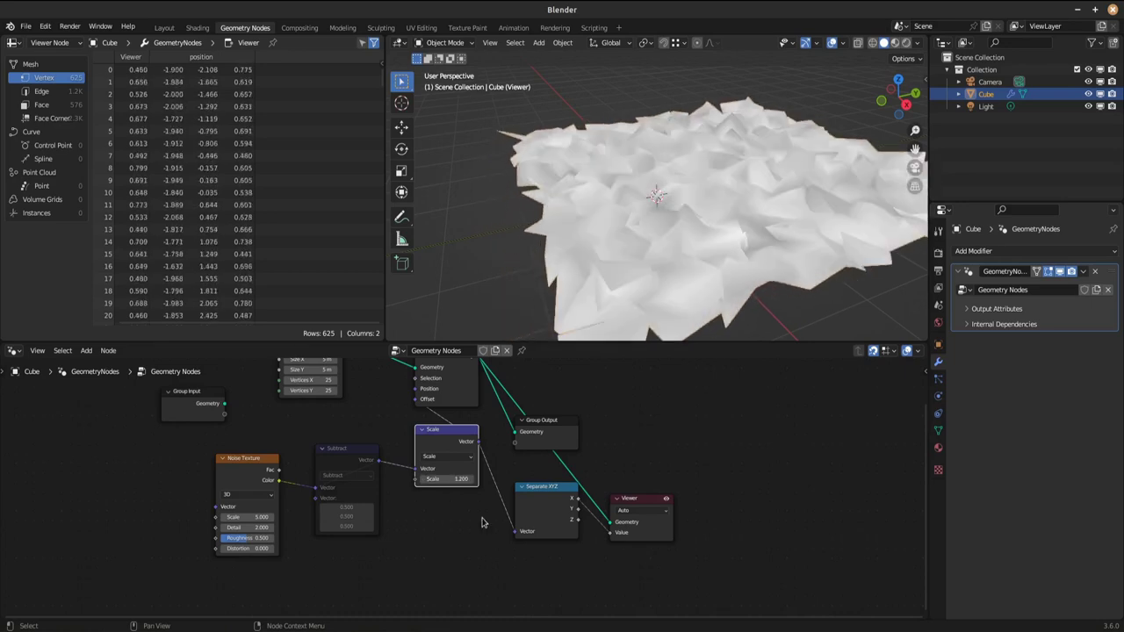
Step: Re-enable the Subtract node, set the Scale factor to 0.9, and switch the preview to another Separate XYZ output
left_click(335, 455)
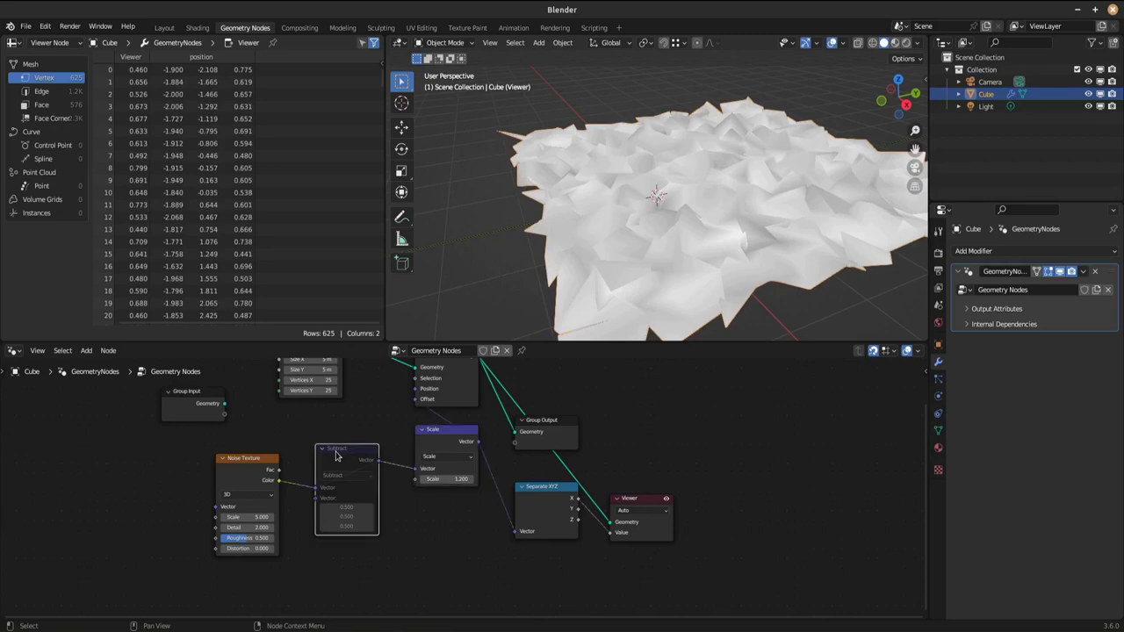
key("m")
mouse_move(452, 480)
left_mouse_down()
mouse_move(488, 479)
mouse_move(423, 478)
mouse_move(444, 479)
left_mouse_up()
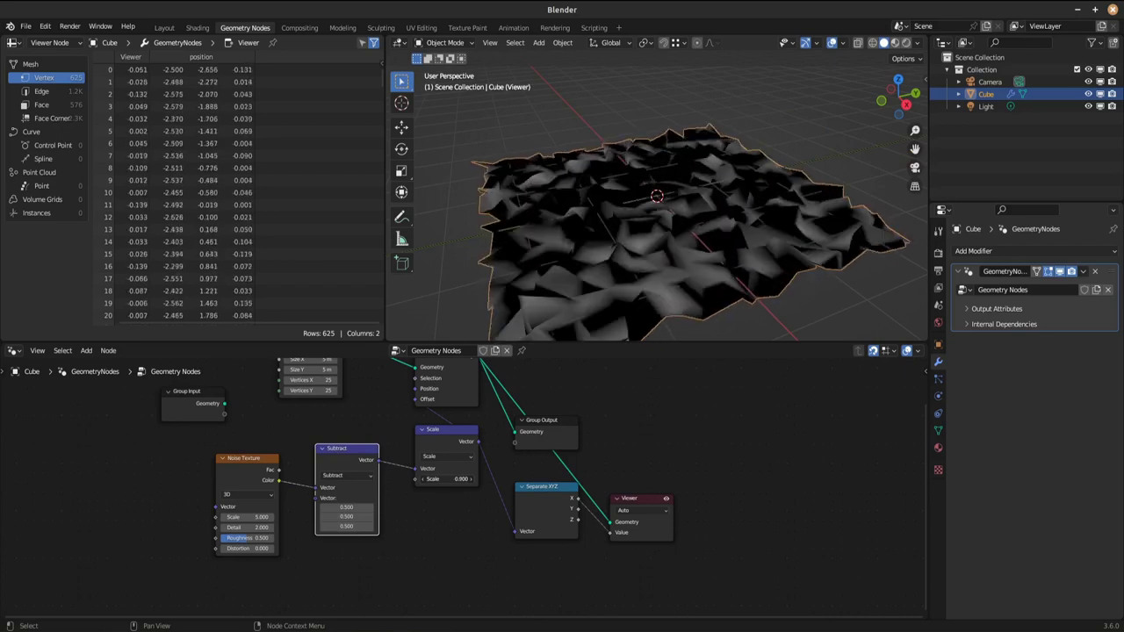
left_click(546, 507, "ctrl+shift")
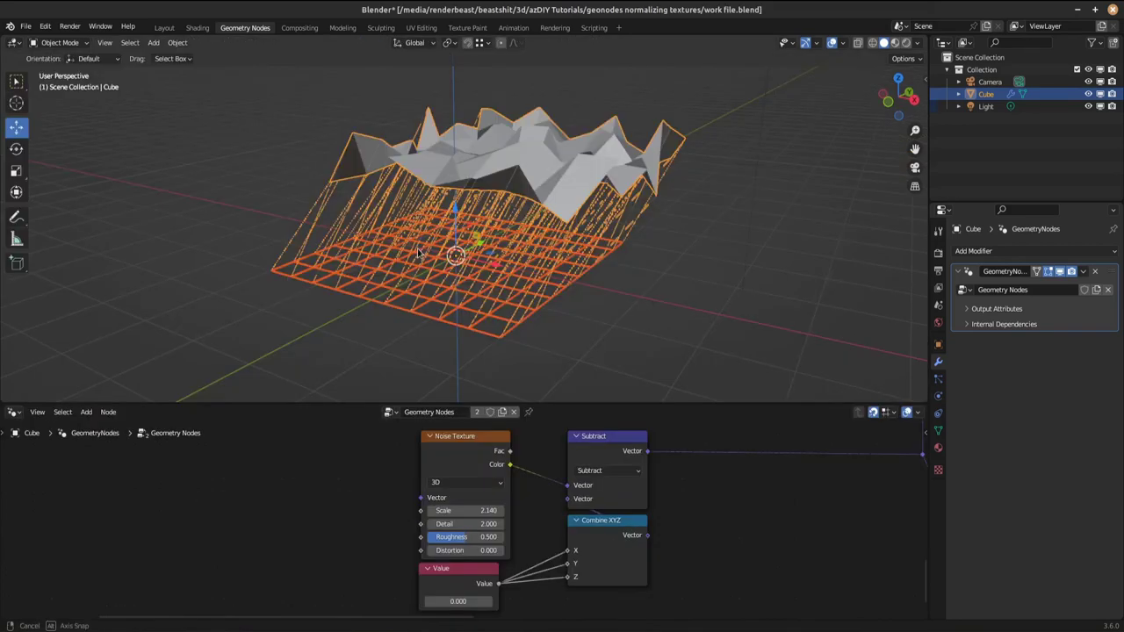
Step: In the work file, raise the Value node feeding Combine XYZ to 0.42 and beyond to compare the surface with the original grid
middle_click_drag(456, 255, 415, 256)
left_click_drag(458, 602, 479, 601)
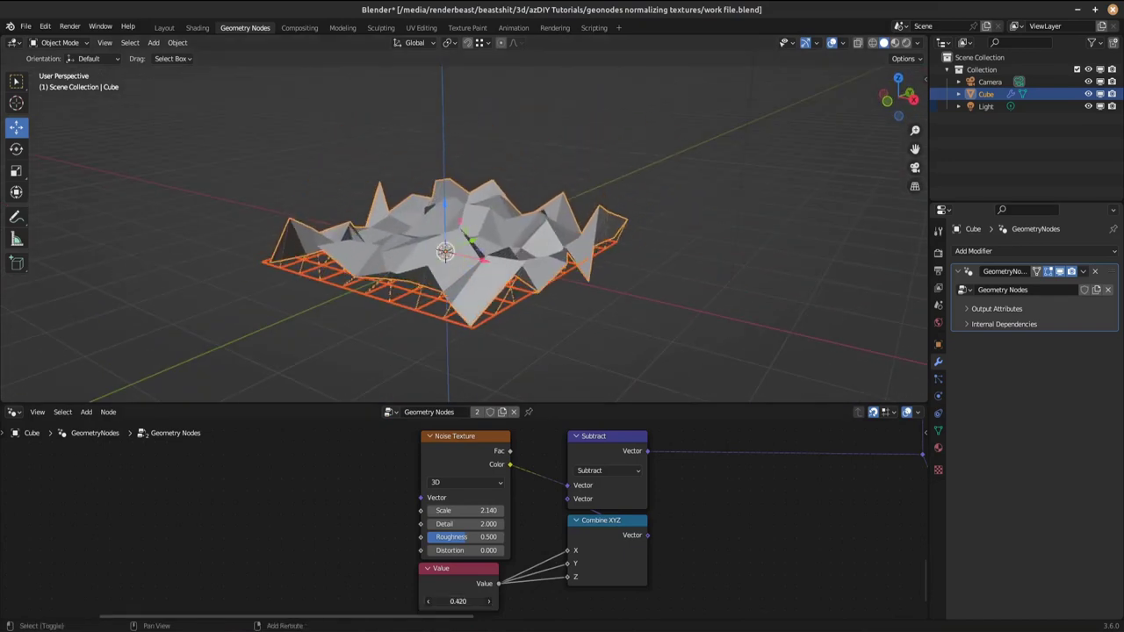
left_click_drag(458, 602, 477, 601)
mouse_move(493, 338)
middle_mouse_down()
mouse_move(497, 299)
mouse_move(582, 303)
mouse_move(505, 296)
mouse_move(488, 326)
middle_mouse_up()
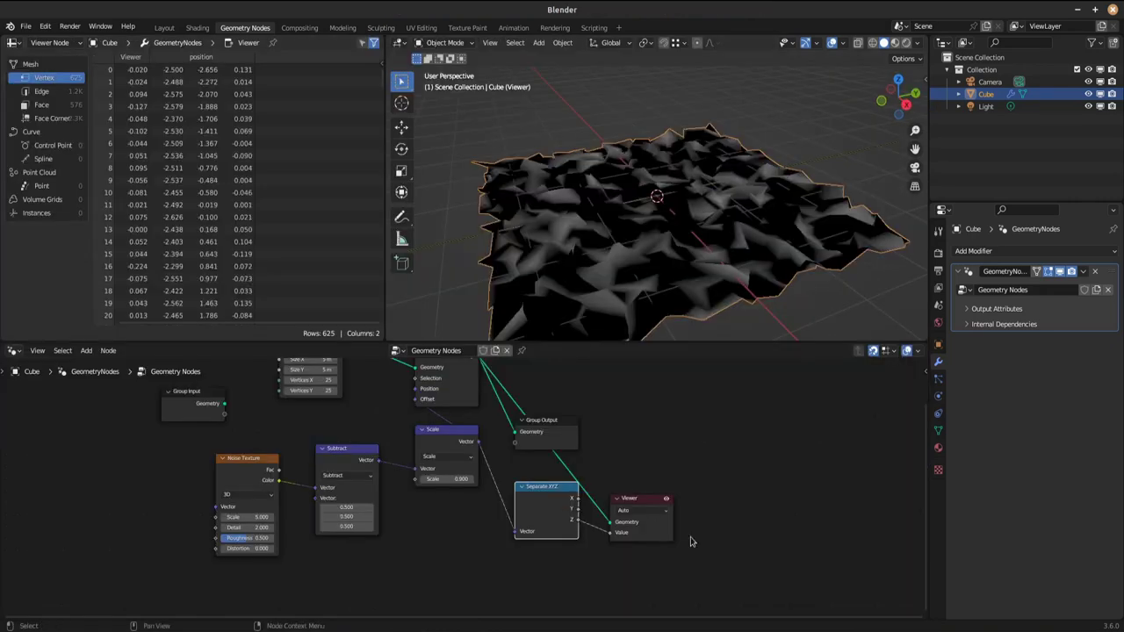
Step: Delete the Separate XYZ and Viewer nodes from the node tree
left_click_drag(705, 586, 539, 485)
key("x")
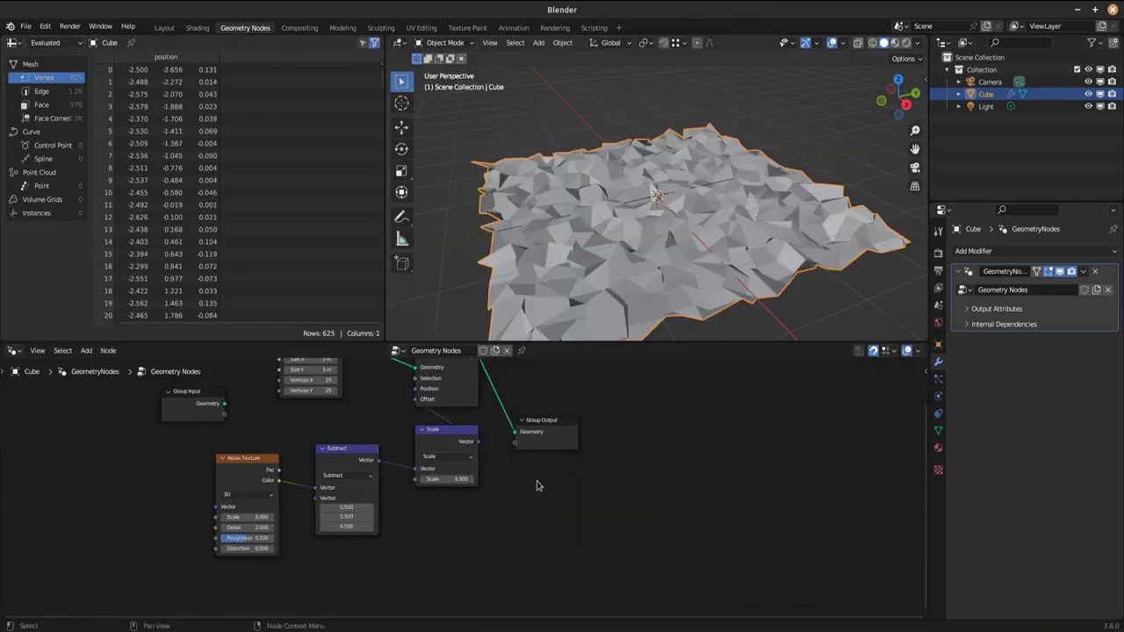
scroll(531, 508, "down", 2)
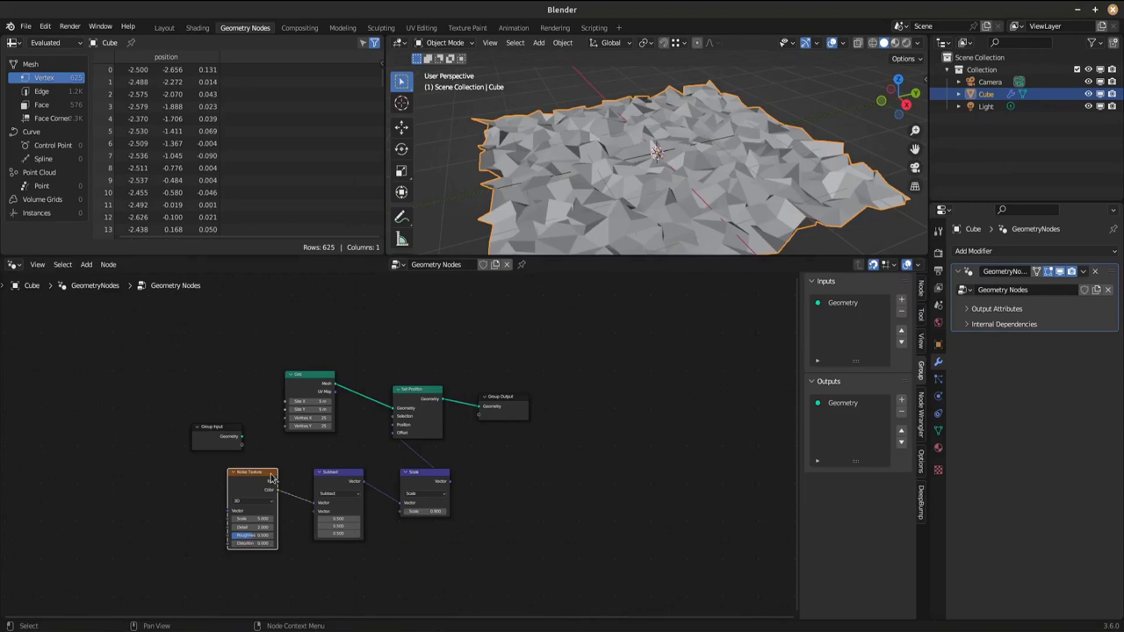
Step: Move the Noise Texture node farther away from Subtract, and change the Scale node's operation to Multiply
left_click_drag(419, 478, 417, 474)
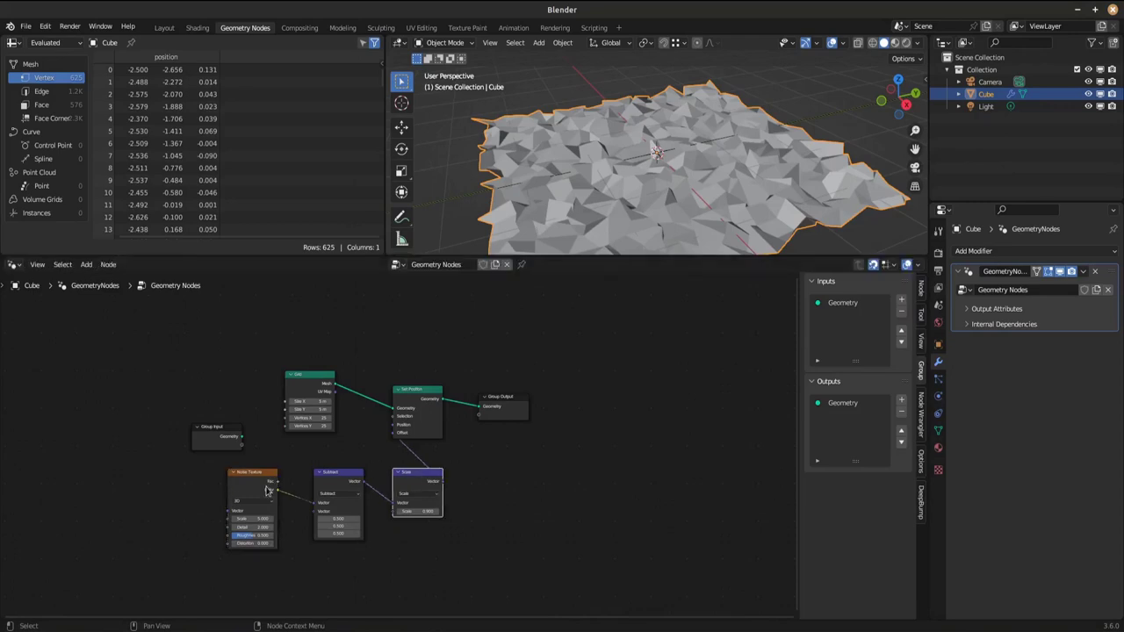
left_click_drag(254, 478, 191, 479)
left_click(417, 496)
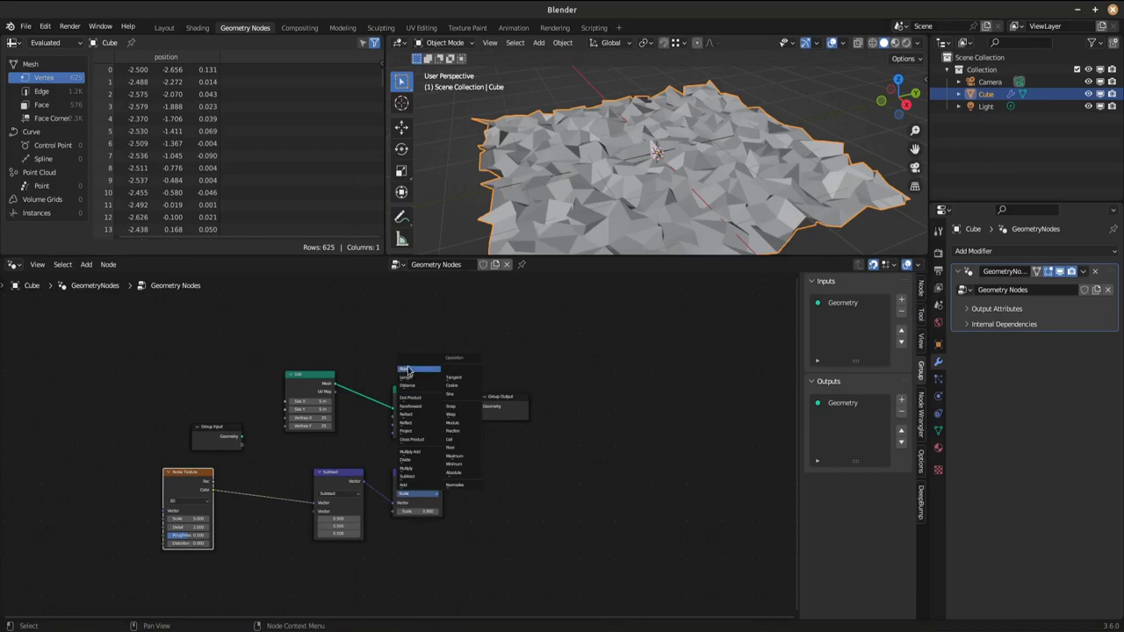
left_click(413, 469)
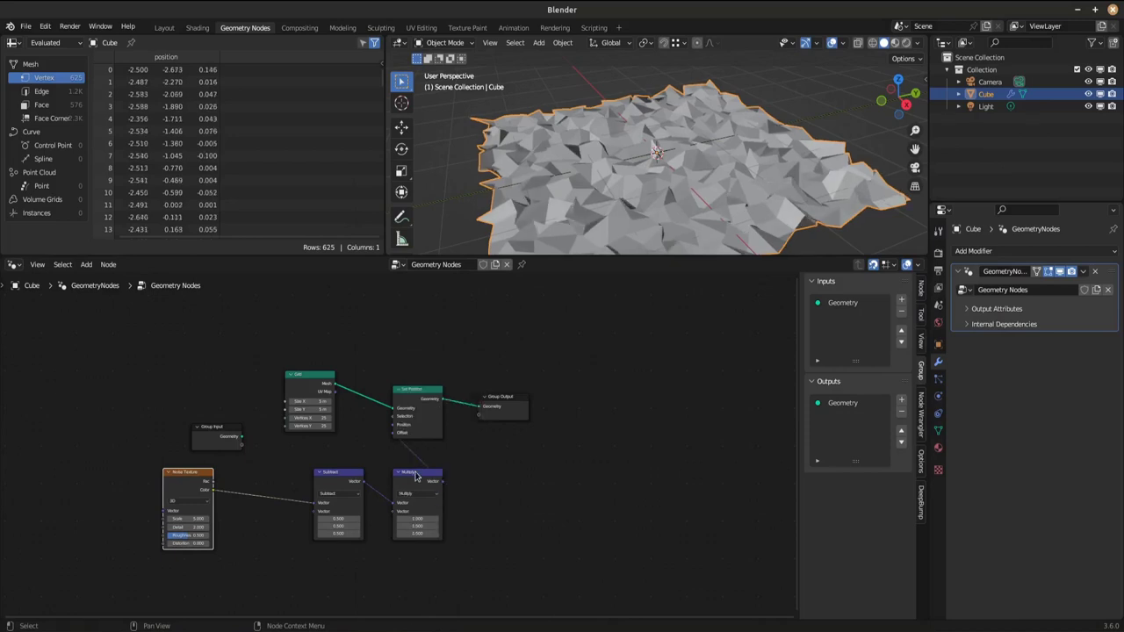
Step: Add a Combine XYZ node below Subtract and connect its Vector output to the Multiply node's second vector input
middle_click_drag(379, 544, 396, 461)
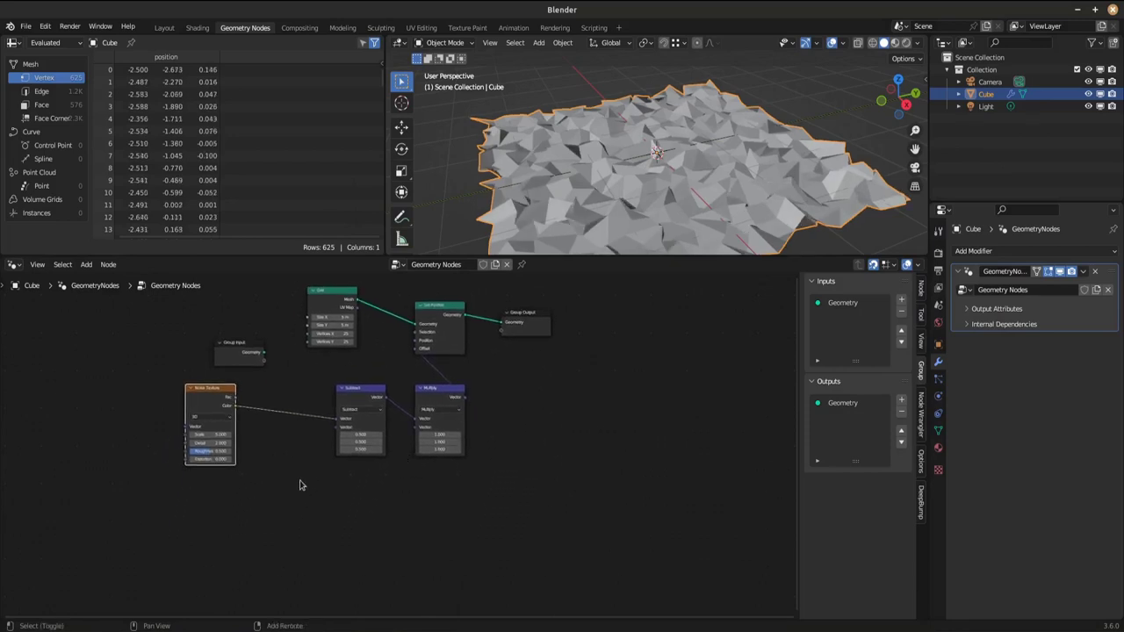
key("shift+a")
mouse_move(388, 505)
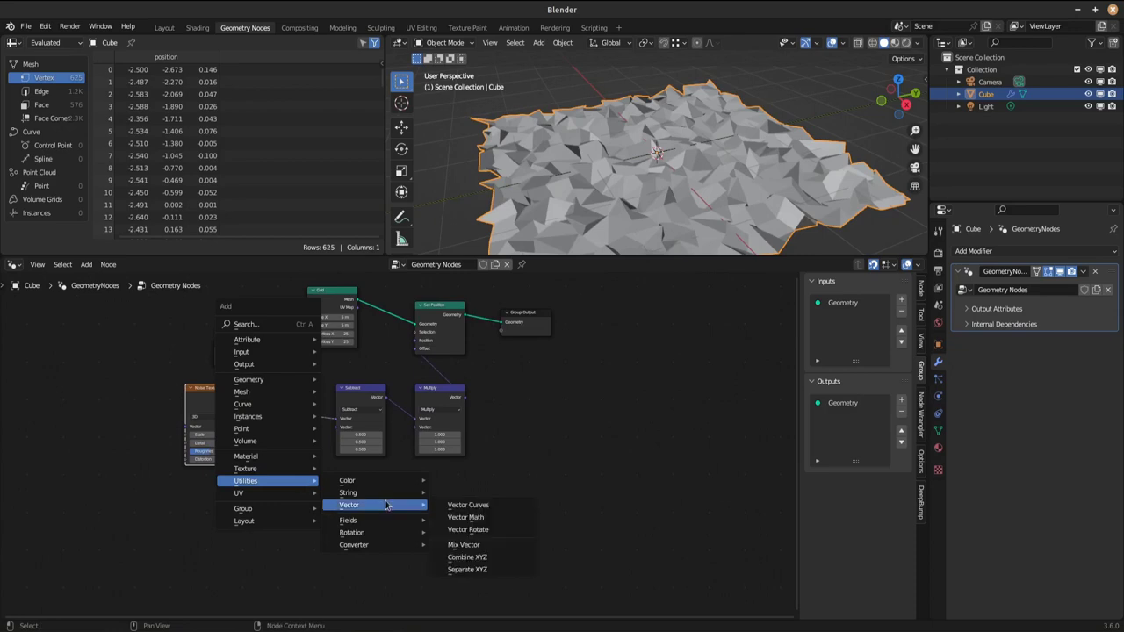
left_click(479, 558)
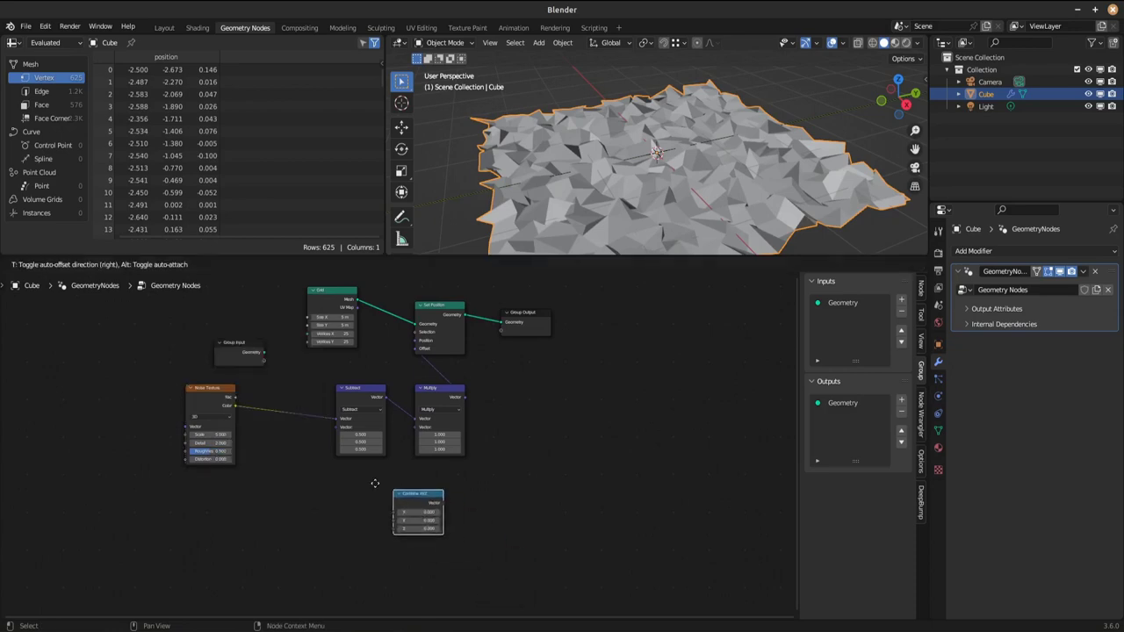
left_click(333, 478)
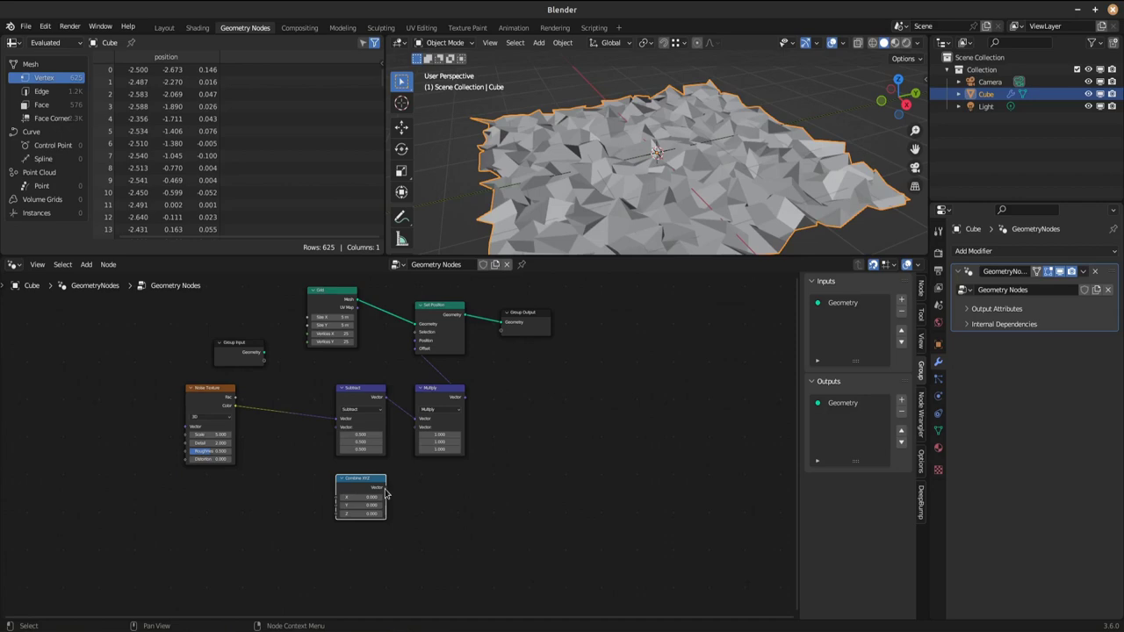
left_click_drag(385, 490, 419, 428)
Step: Add a Math node beside Combine XYZ, set its operation to Multiply, and collapse it
middle_click_drag(255, 526, 339, 512)
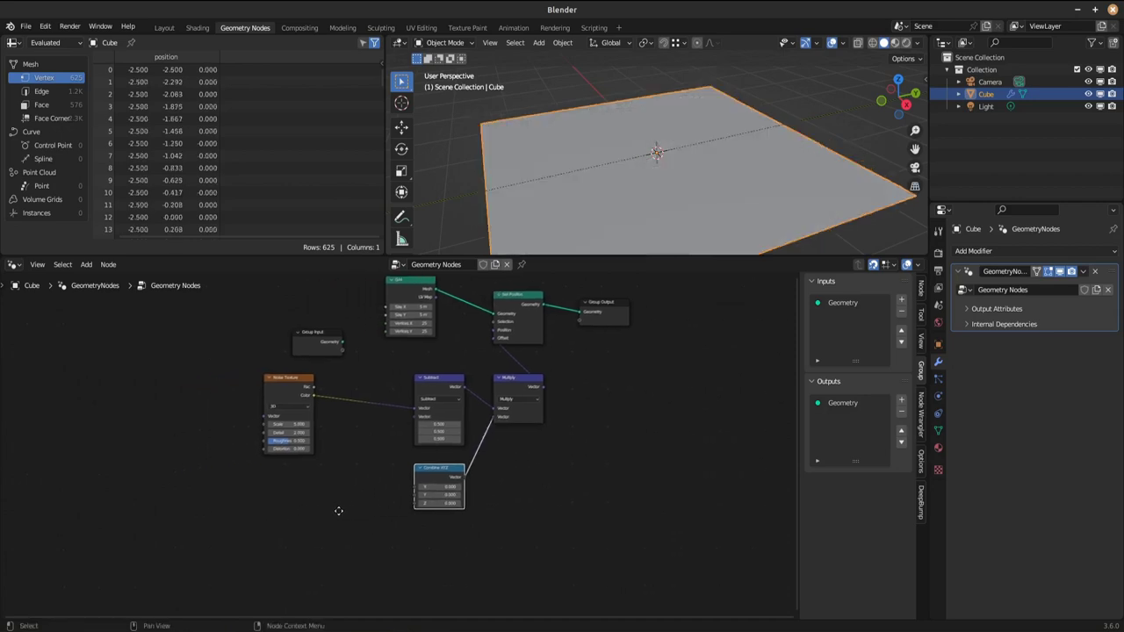
key("shift+a")
mouse_move(404, 563)
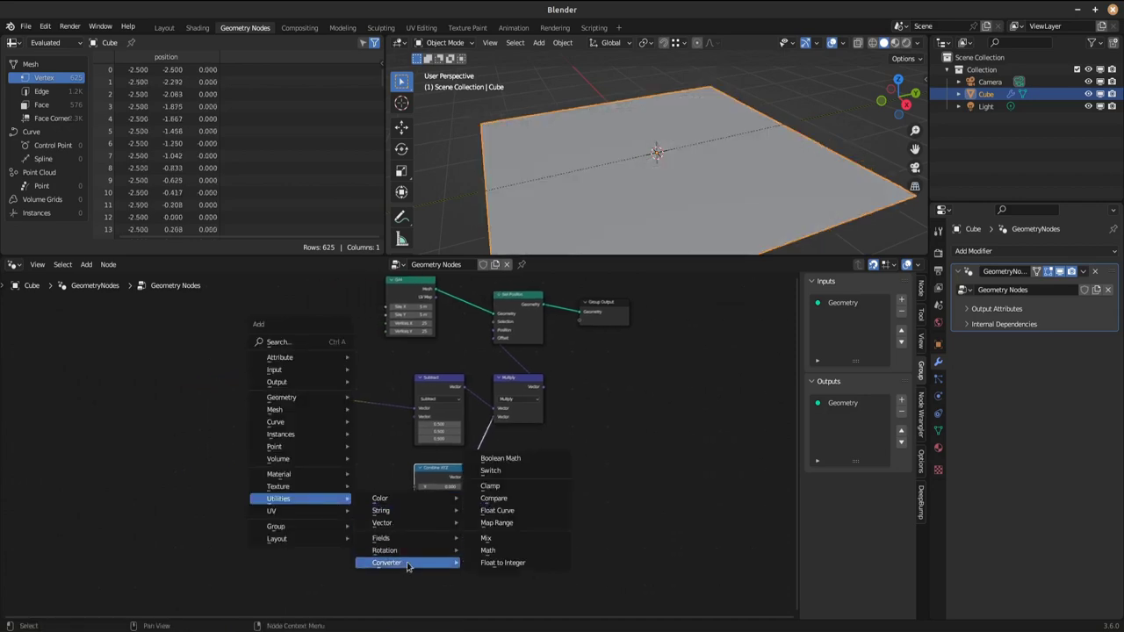
left_click(490, 550)
left_click(355, 518)
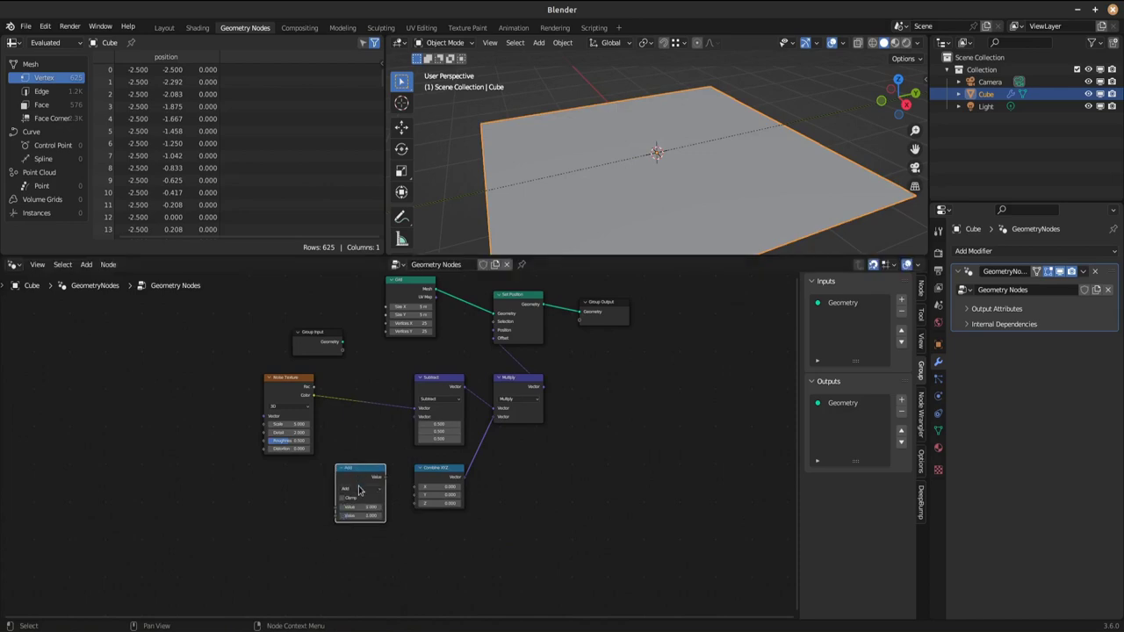
left_click(361, 489)
left_click(381, 495)
left_click(340, 469)
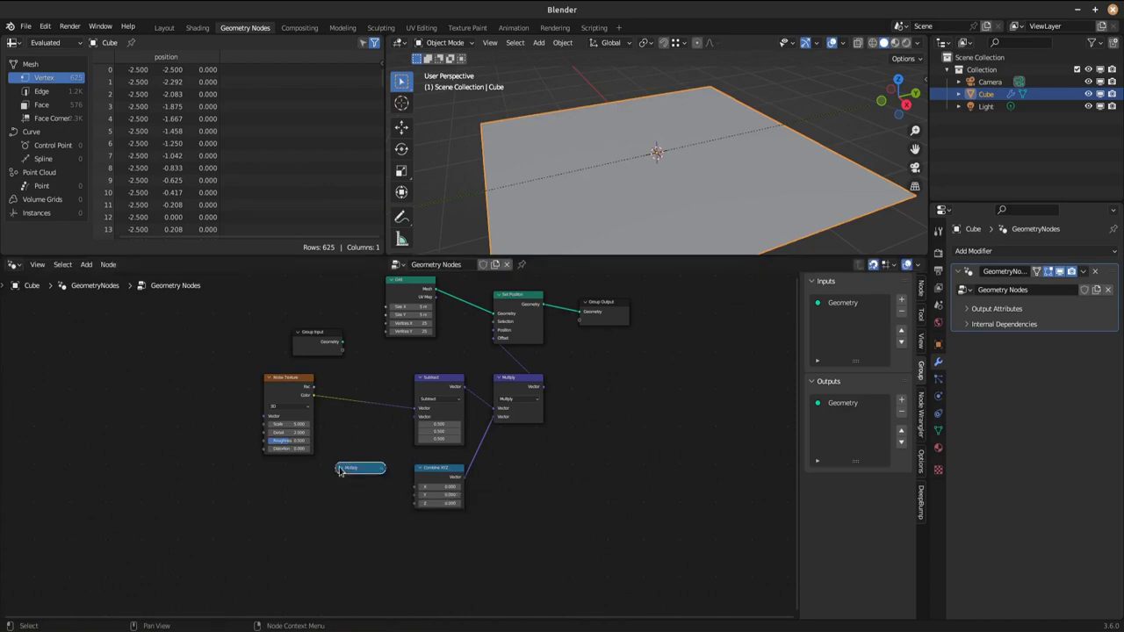
Step: Duplicate the collapsed Multiply node twice and feed Combine XYZ's X, Y and Z inputs from the three Multiply nodes
left_click_drag(383, 468, 418, 504)
key("shift+d")
left_click(374, 490)
key("shift+d")
left_click(369, 503)
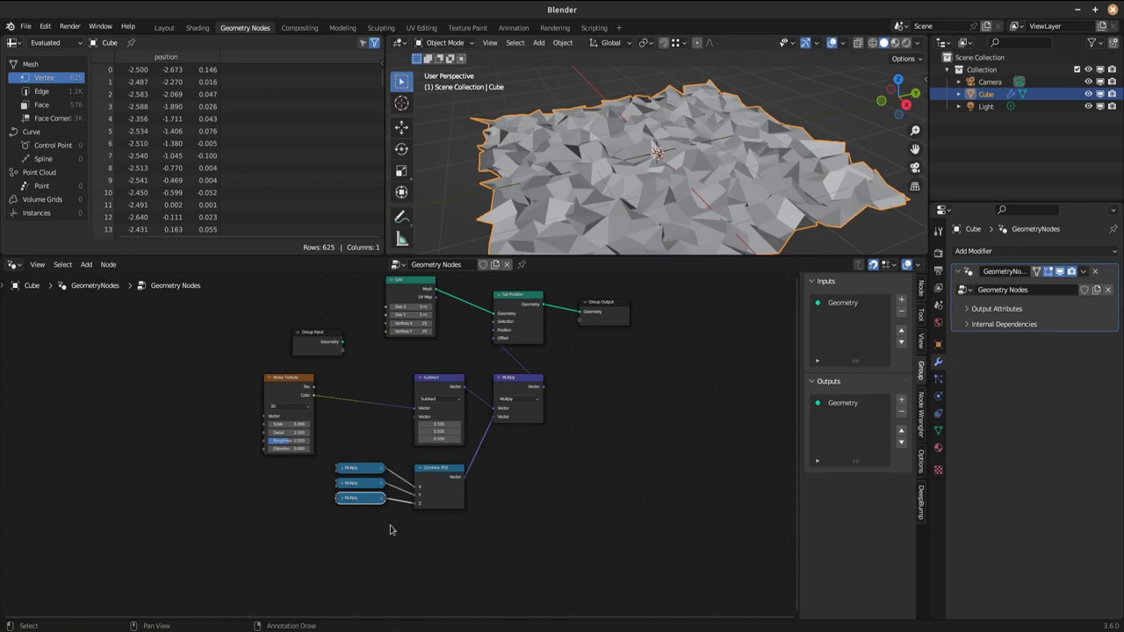
Step: Group the Subtract, vector Multiply, Combine XYZ and three Math Multiply nodes, and move Group Input clear of them
left_click_drag(363, 555, 522, 391)
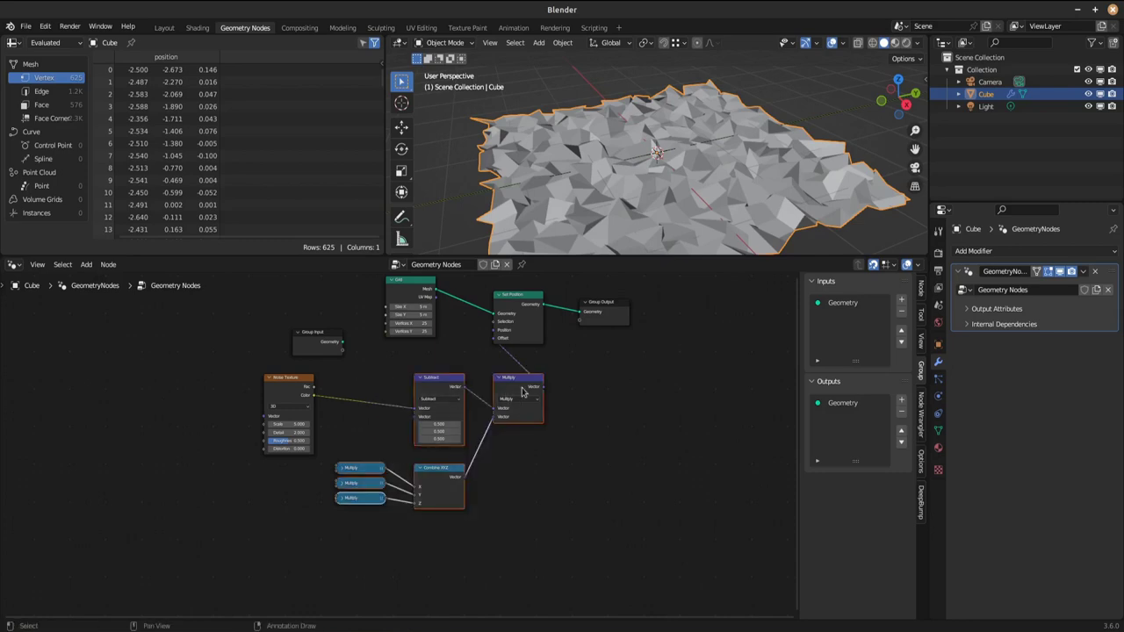
key("ctrl+g")
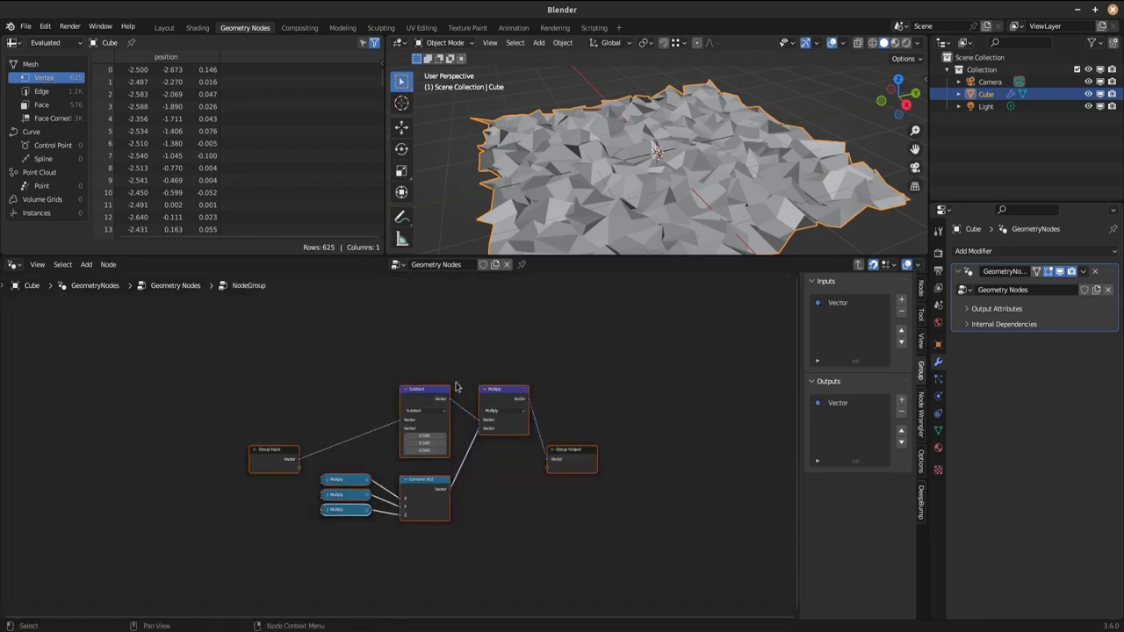
left_click_drag(266, 458, 257, 430)
left_click(301, 490)
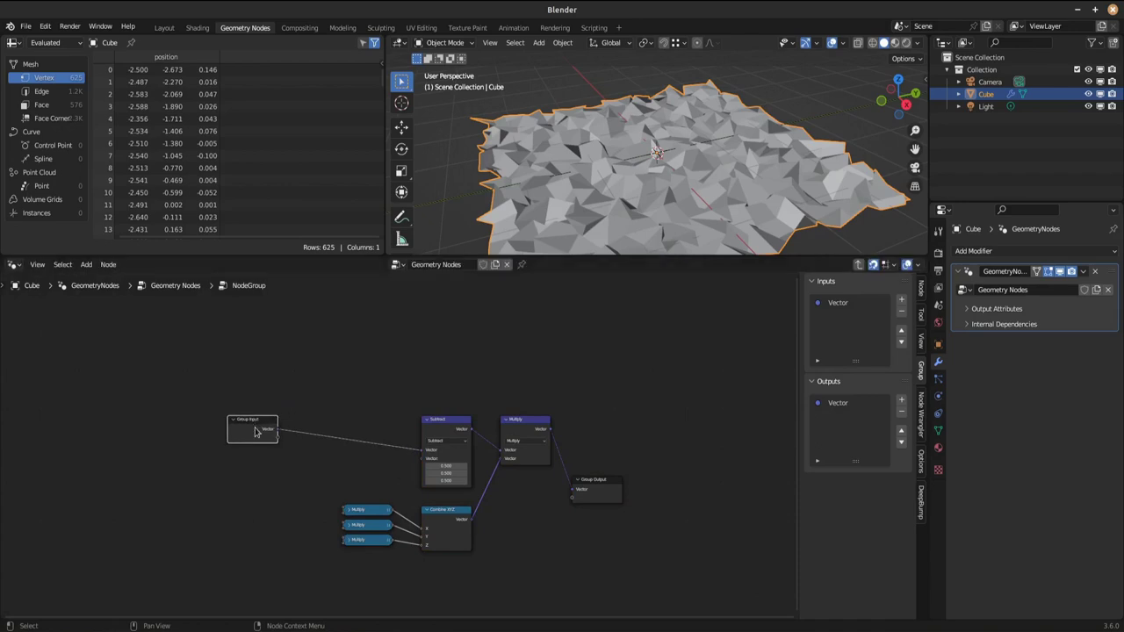
Step: Change the group's Vector input to the Color type and rename it TextureIn
left_click(837, 302)
left_click(878, 377)
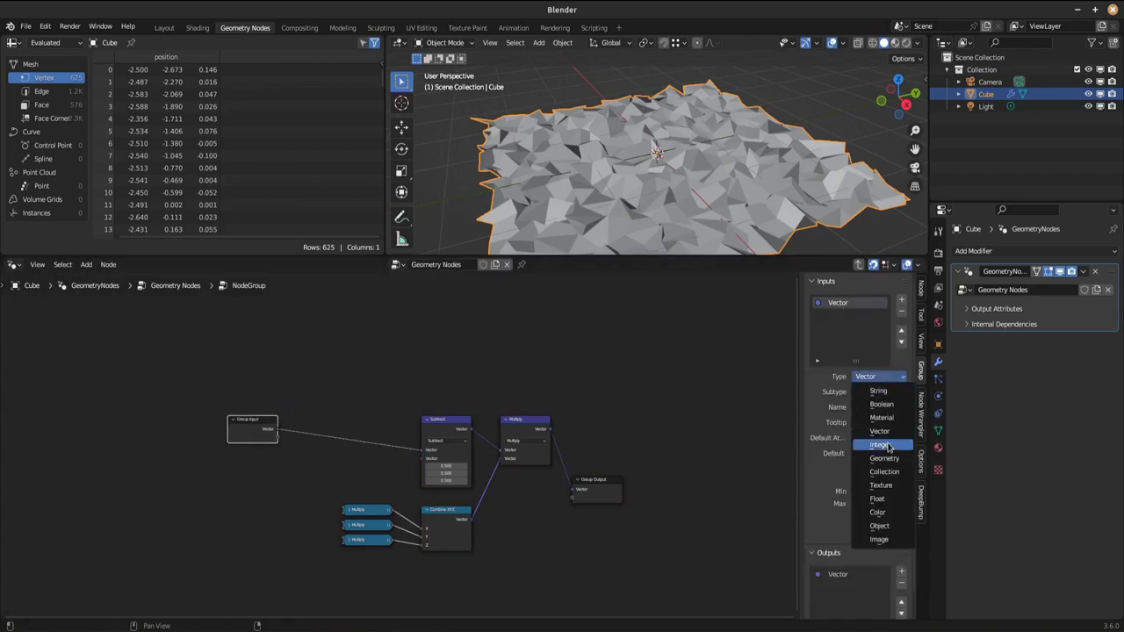
left_click(894, 508)
left_click(876, 391)
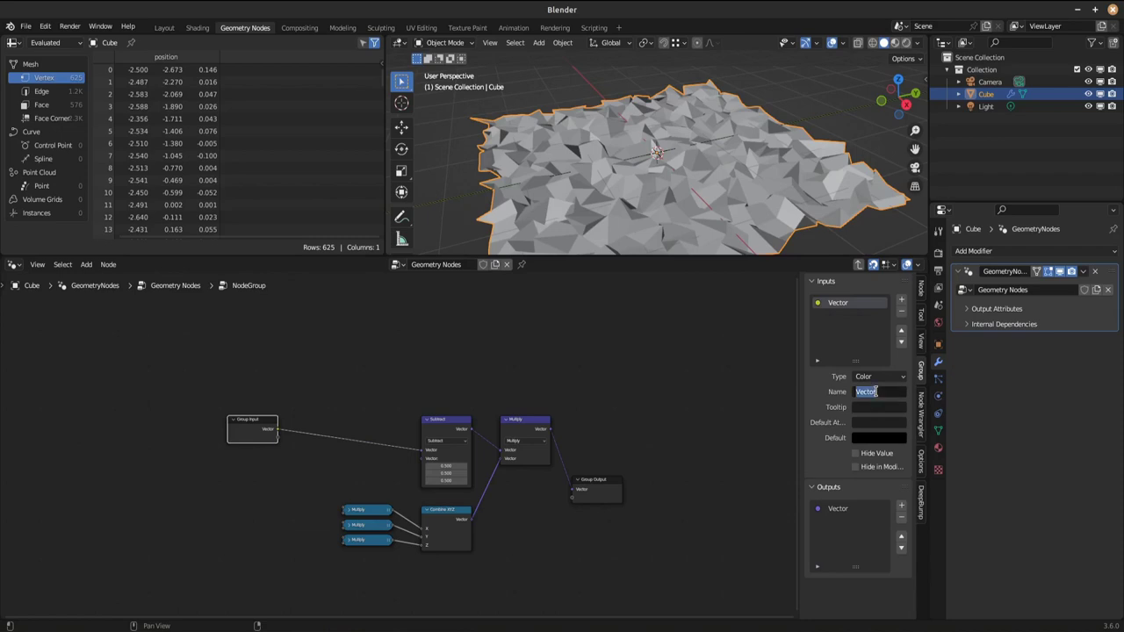
type("TextureIn")
key("Return")
left_click(277, 490)
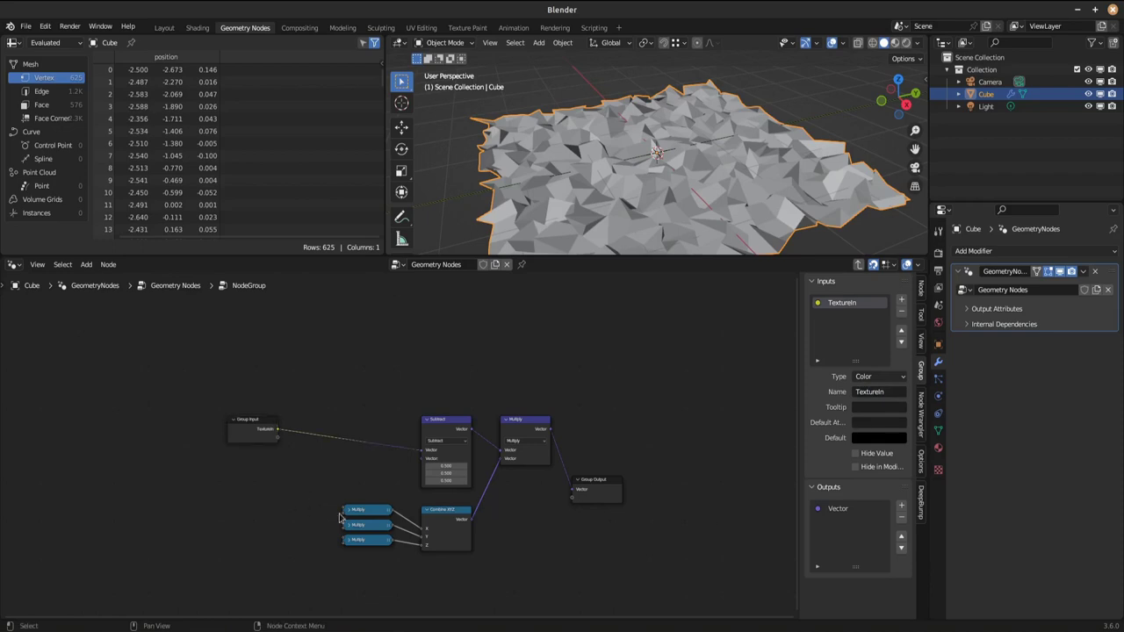
Step: Expose the first Math Multiply node's value as a new group input and name it ScaleMaster
left_click_drag(344, 510, 277, 437)
left_click(838, 315)
left_click(879, 407)
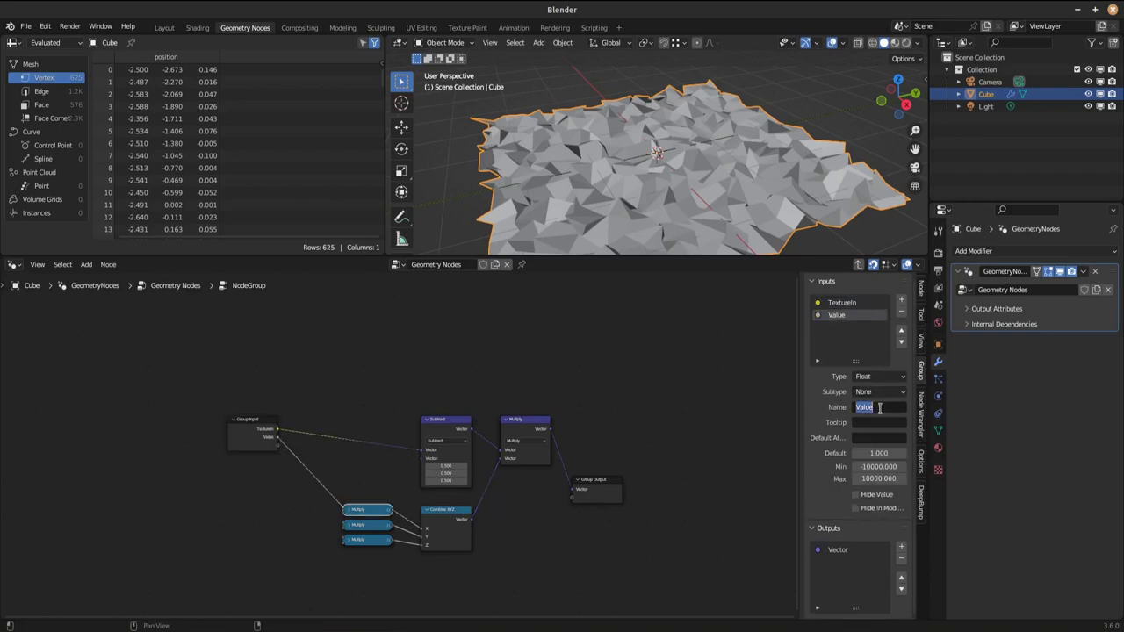
type("ScaleMaster")
key("Return")
Step: Route ScaleMaster through a reroute to all three Math Multiply nodes, and give each one its own new group input
left_click_drag(342, 511, 279, 446)
right_click_drag(313, 465, 300, 462, "shift")
left_click_drag(301, 462, 278, 454)
left_click_drag(344, 543, 278, 462)
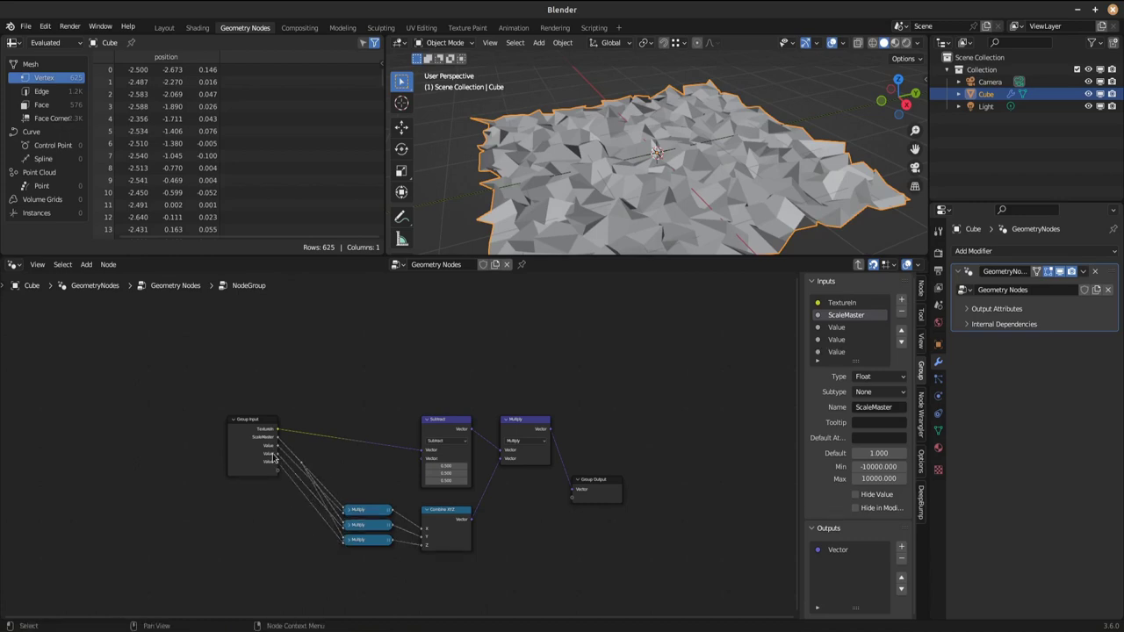
Step: Rename the first two unnamed Value inputs of the node group ScaleX and ScaleY
left_click(272, 453)
left_click(836, 326)
left_click(869, 408)
type("ScaleX")
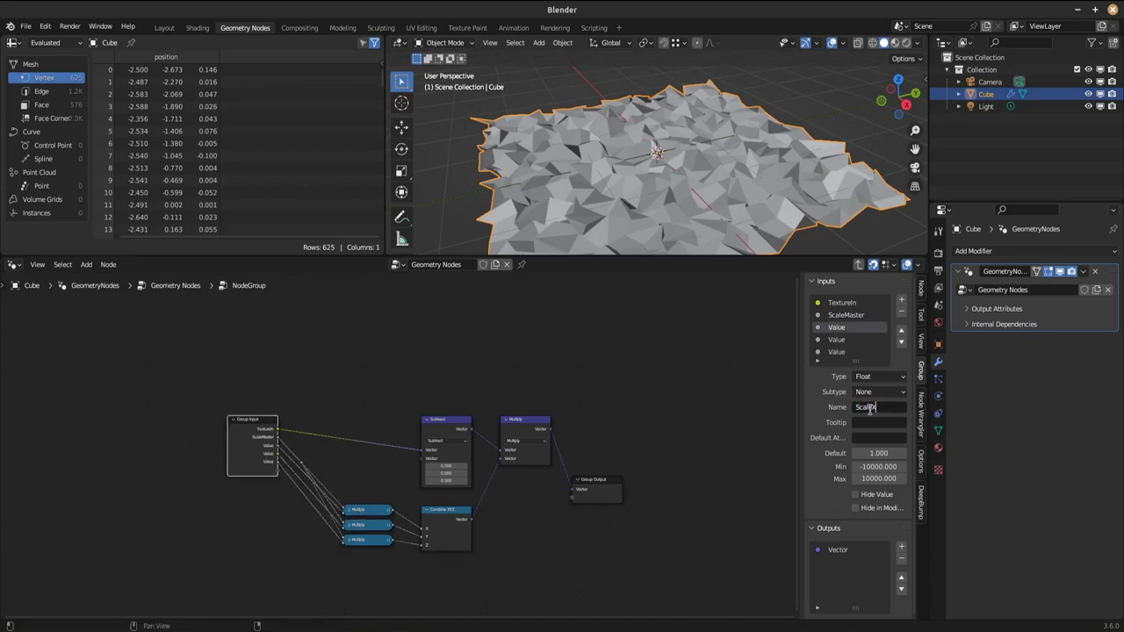
key("Return")
left_click(836, 339)
left_click(869, 407)
type("Sca")
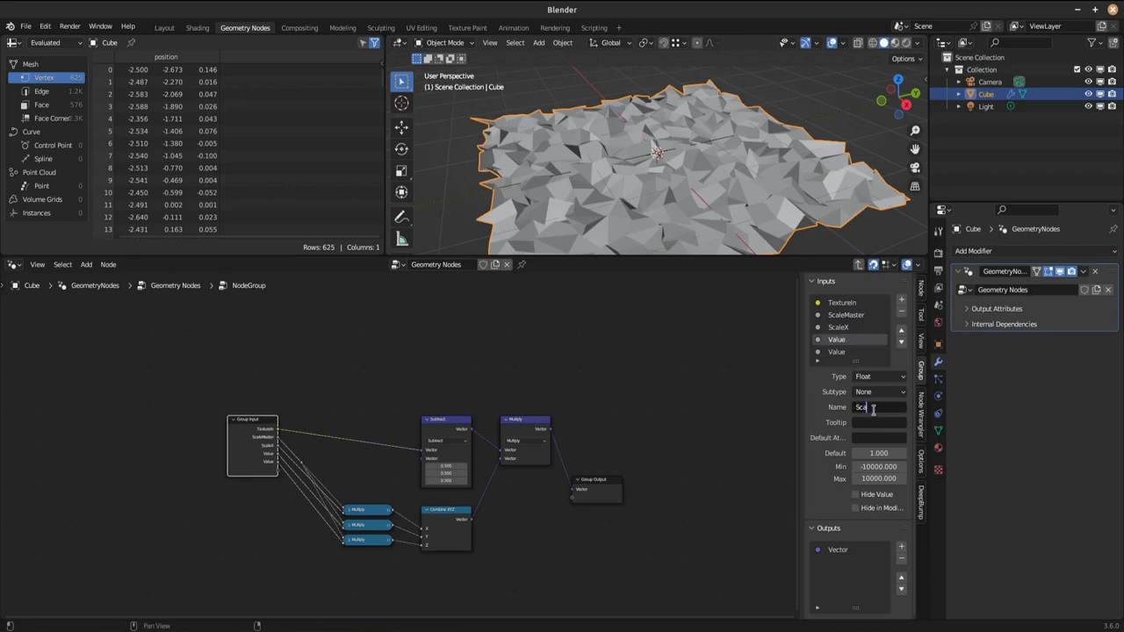
type("leY")
key("Return")
Step: Rename the last unnamed Value input of the node group ScaleZ
left_click(836, 352)
left_click(874, 407)
type("Scale")
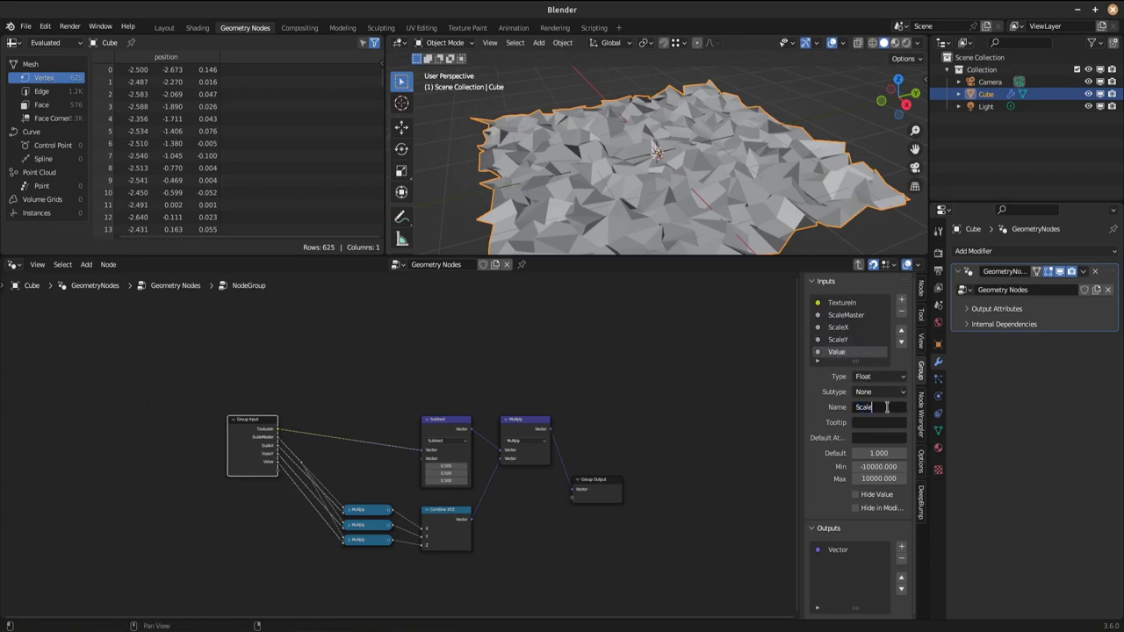
type("Z")
key("Return")
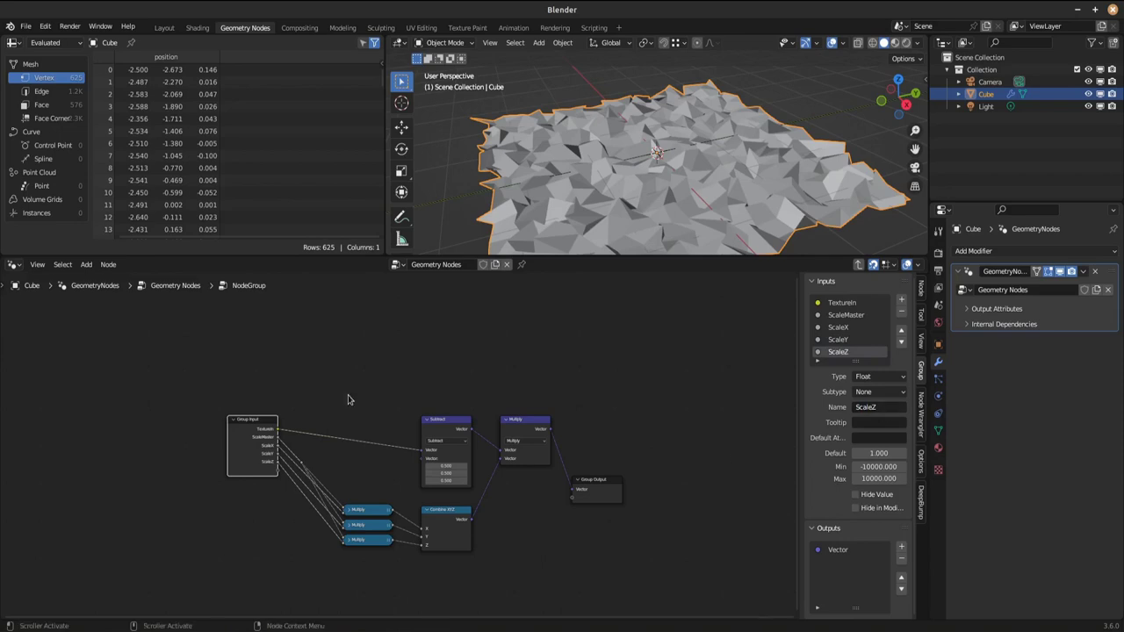
Step: Leave the group, move its node closer to the Noise Texture, and try out the ScaleMaster and ScaleZ values
key("Tab")
scroll(365, 503, "up", 3)
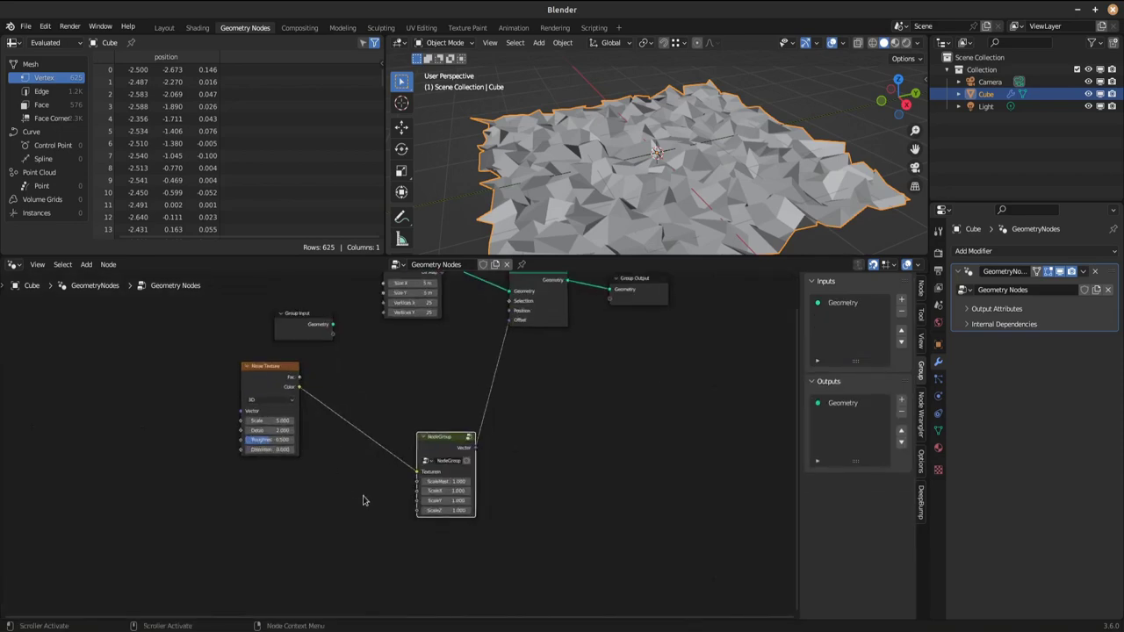
left_click_drag(445, 437, 407, 378)
left_click_drag(410, 428, 351, 426)
key("ctrl+z")
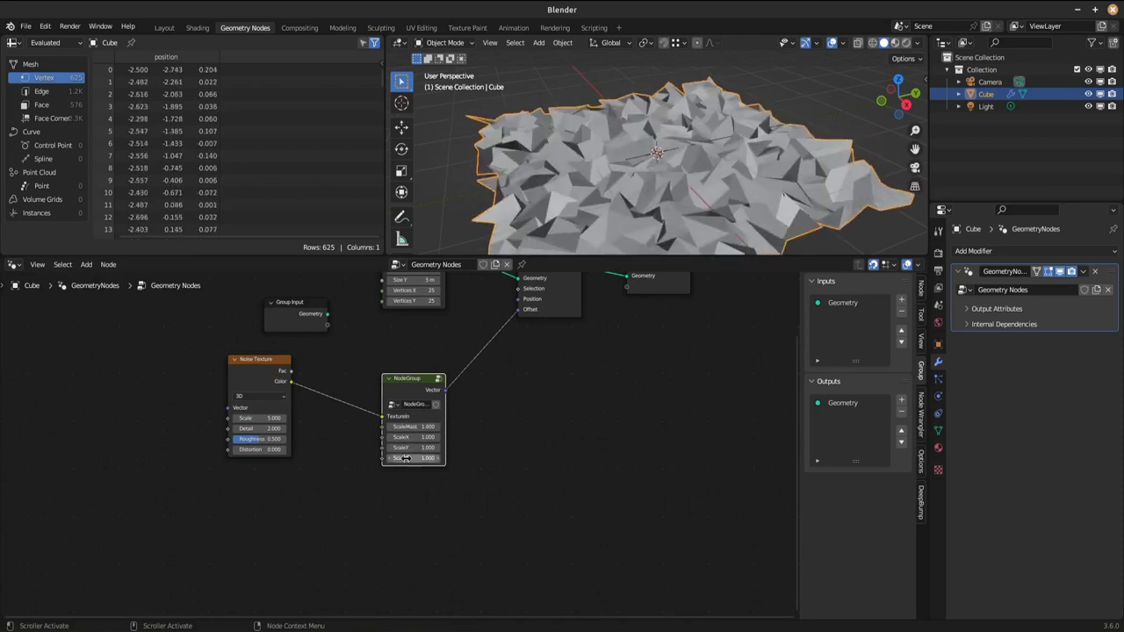
left_click_drag(412, 457, 433, 457)
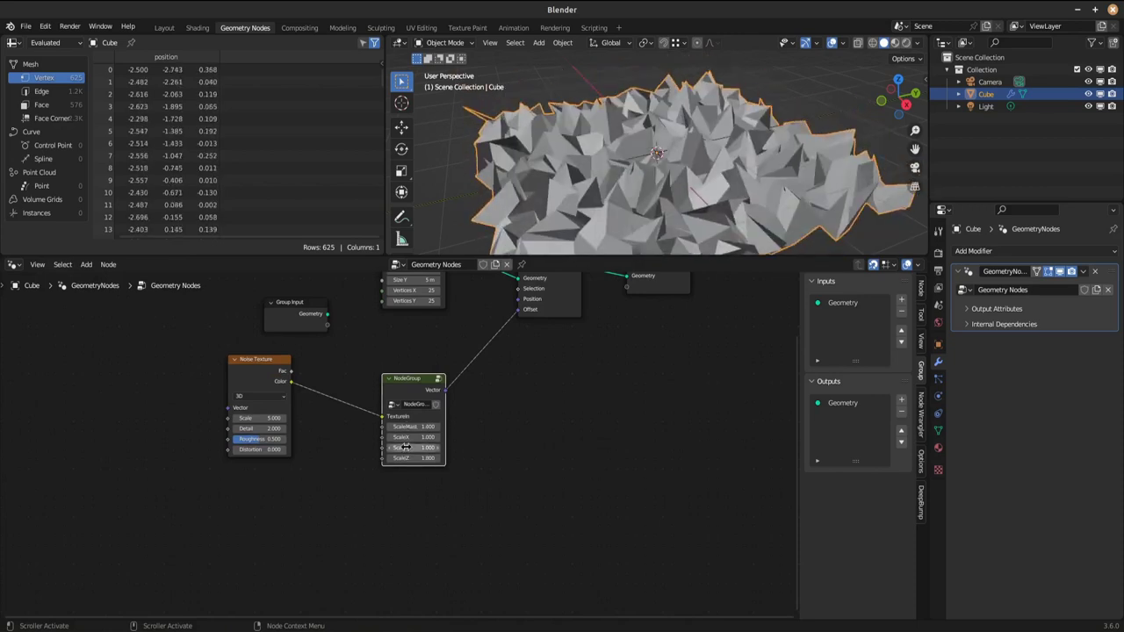
Step: Add a UV Sphere node below the Grid and connect its Mesh to Set Position's Geometry in place of the Grid
key("shift+a")
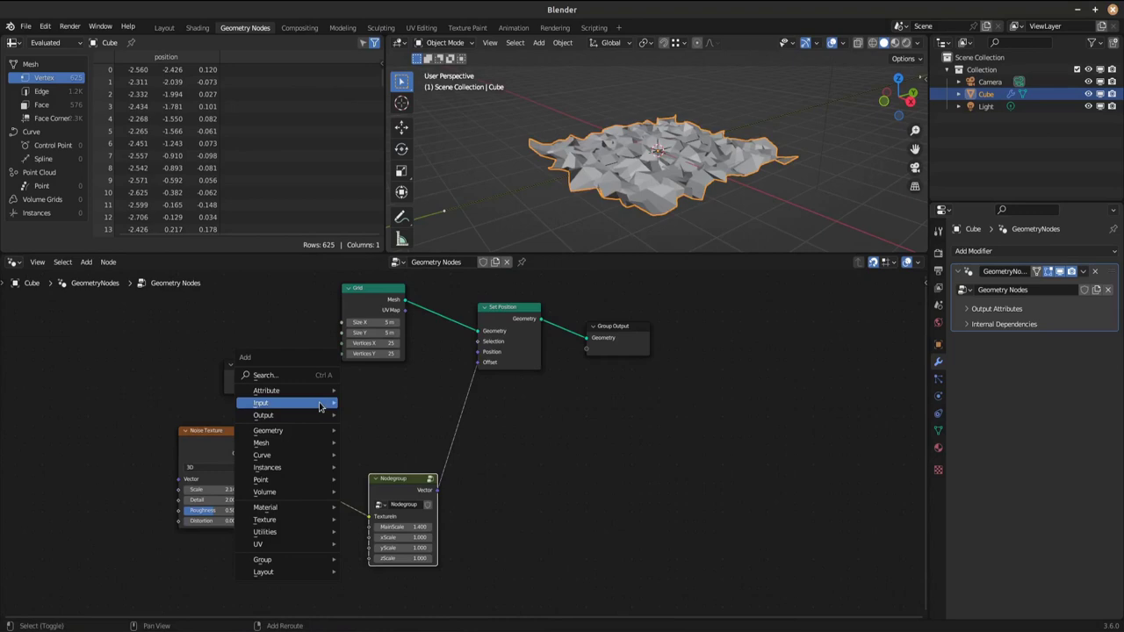
mouse_move(308, 450)
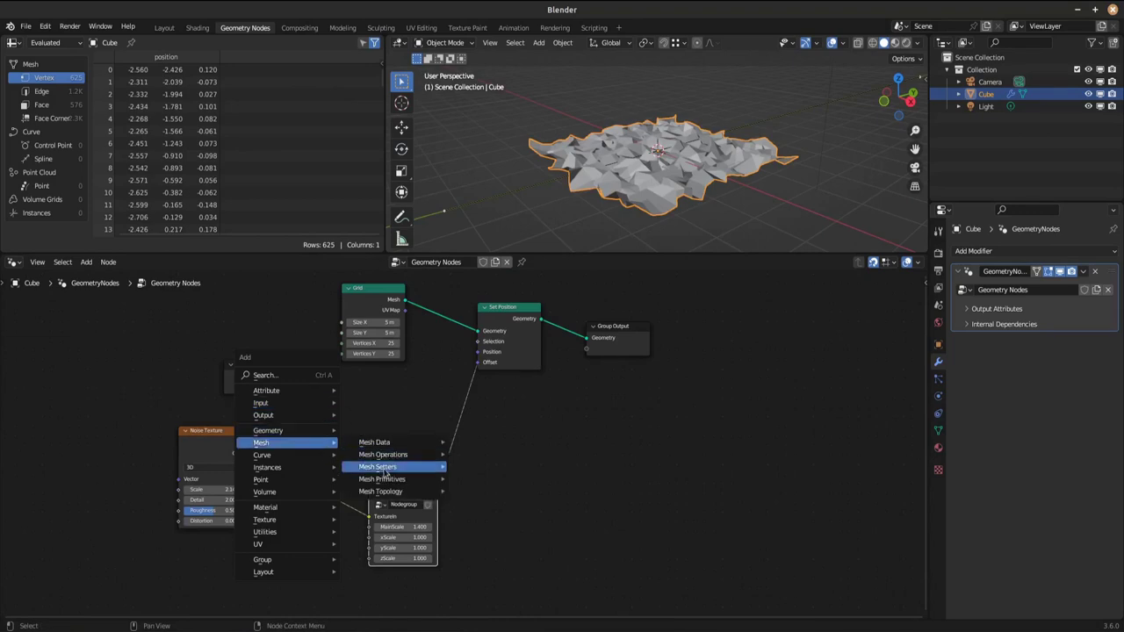
mouse_move(386, 480)
left_click(482, 564)
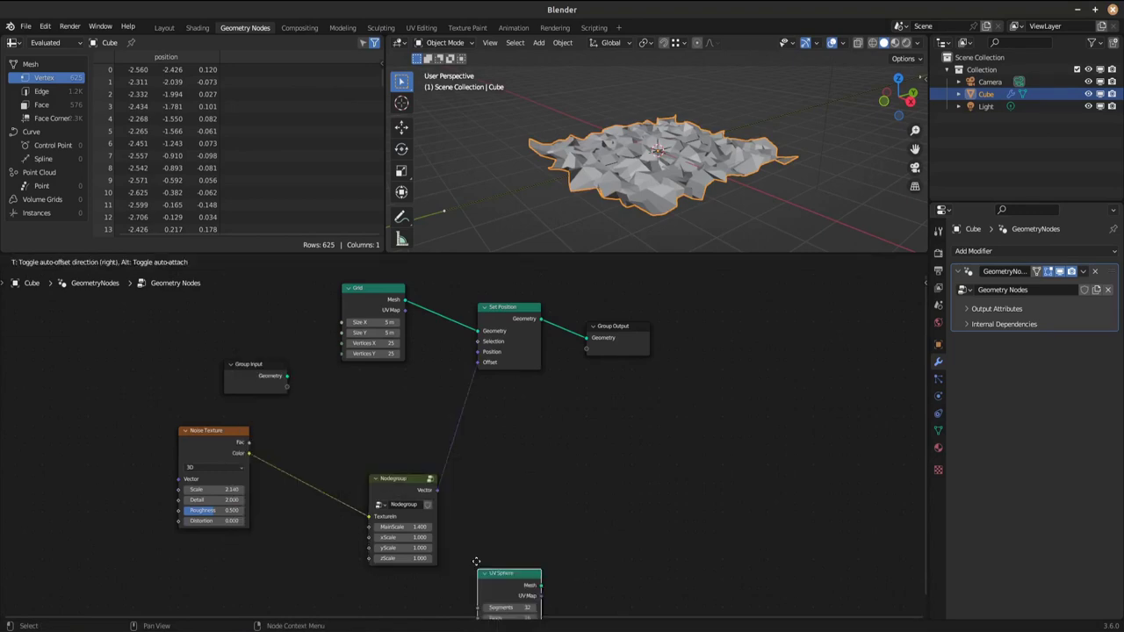
left_click(345, 366)
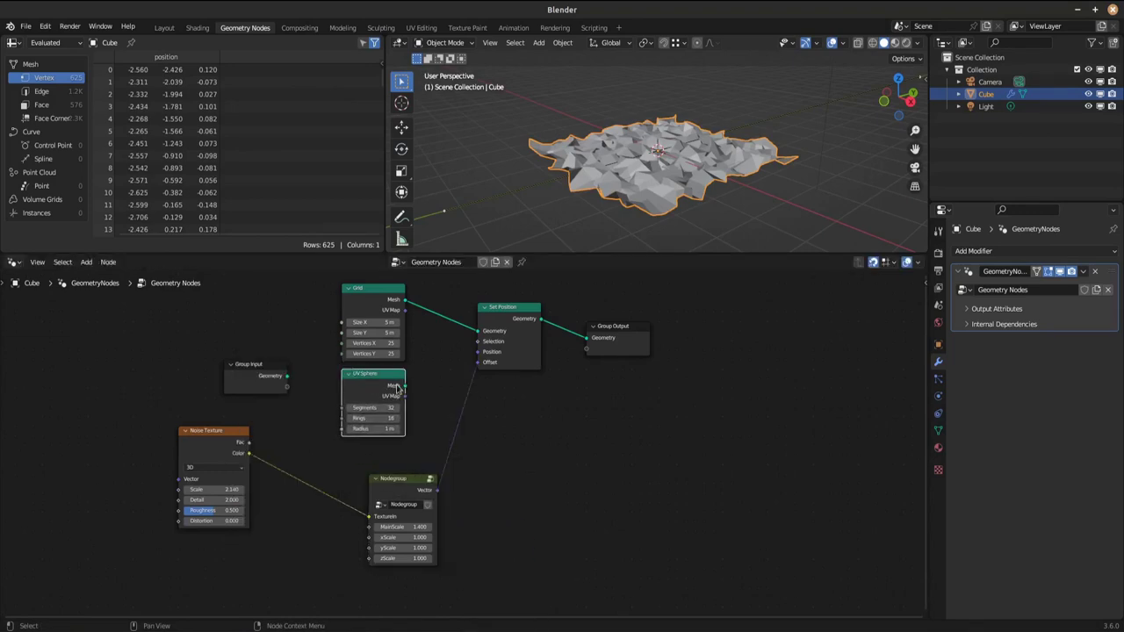
left_click_drag(404, 387, 479, 331)
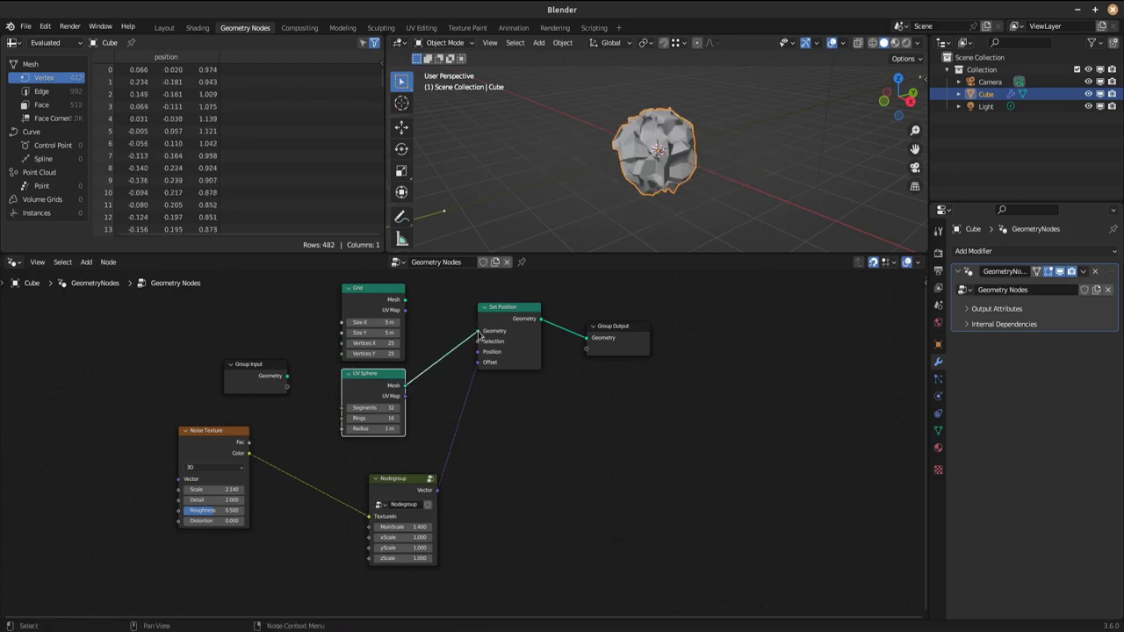
Step: Try other MainScale and xScale values on the sphere, and add a Normal input node beside Nodegroup
scroll(515, 540, "up", 3)
left_click_drag(372, 547, 403, 561)
key("shift+a")
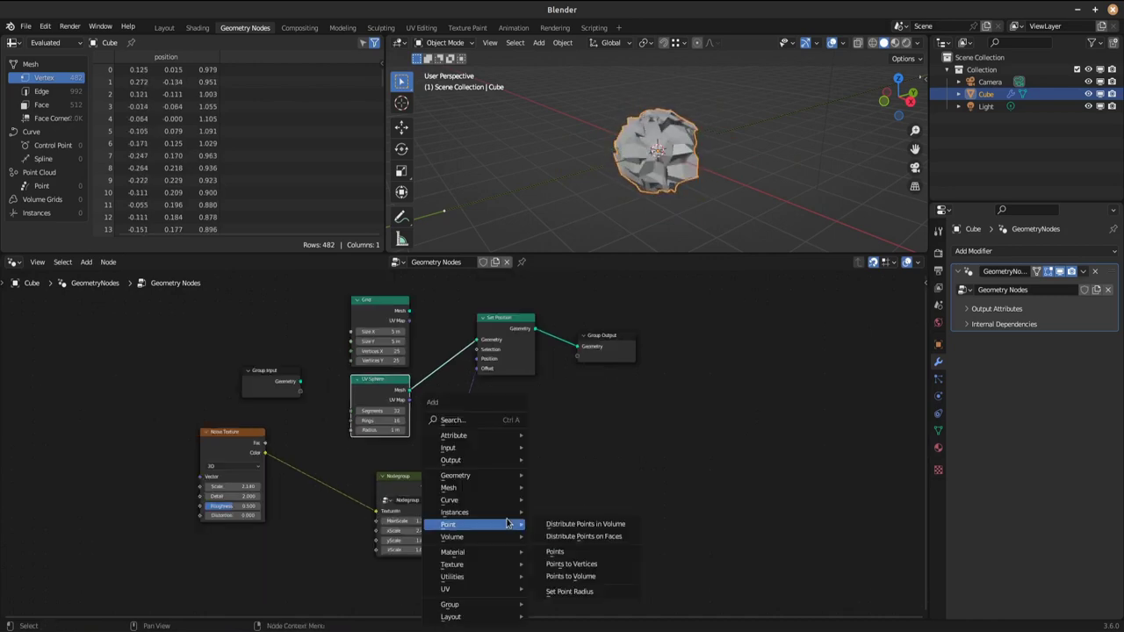
mouse_move(506, 449)
mouse_move(633, 464)
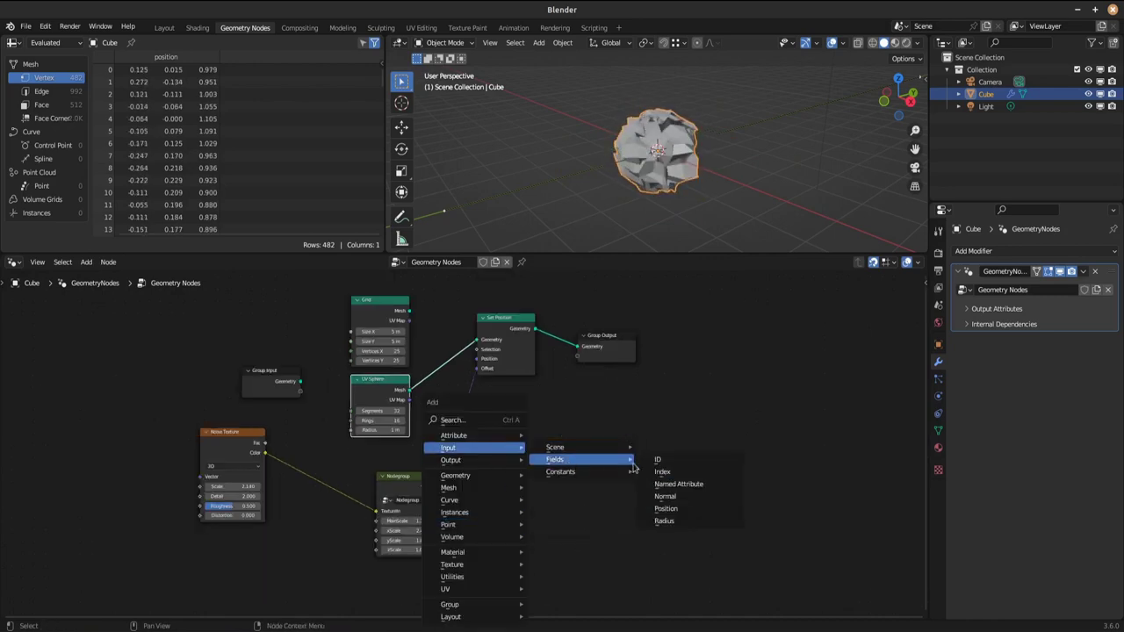
left_click(652, 494)
left_click(468, 524)
Step: Combine the Nodegroup vector and Normal in a vector math node set to Multiply ahead of Offset, and raise xScale to 3
right_click_drag(500, 540, 424, 484, "ctrl+shift")
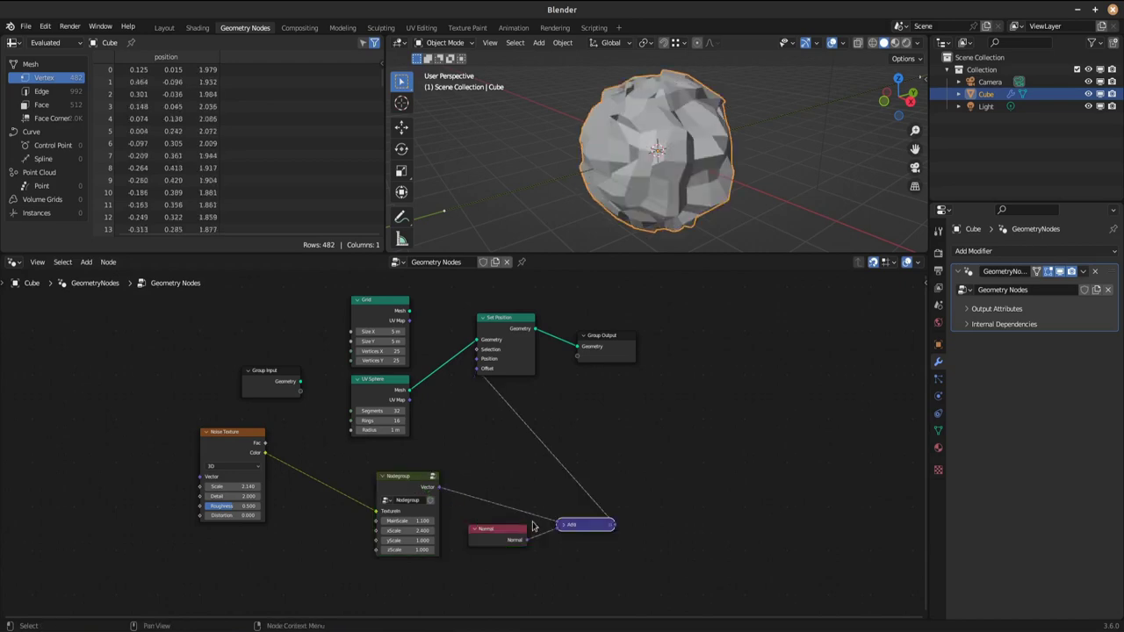
left_click(562, 525)
left_click_drag(566, 525, 470, 417)
left_click(488, 439)
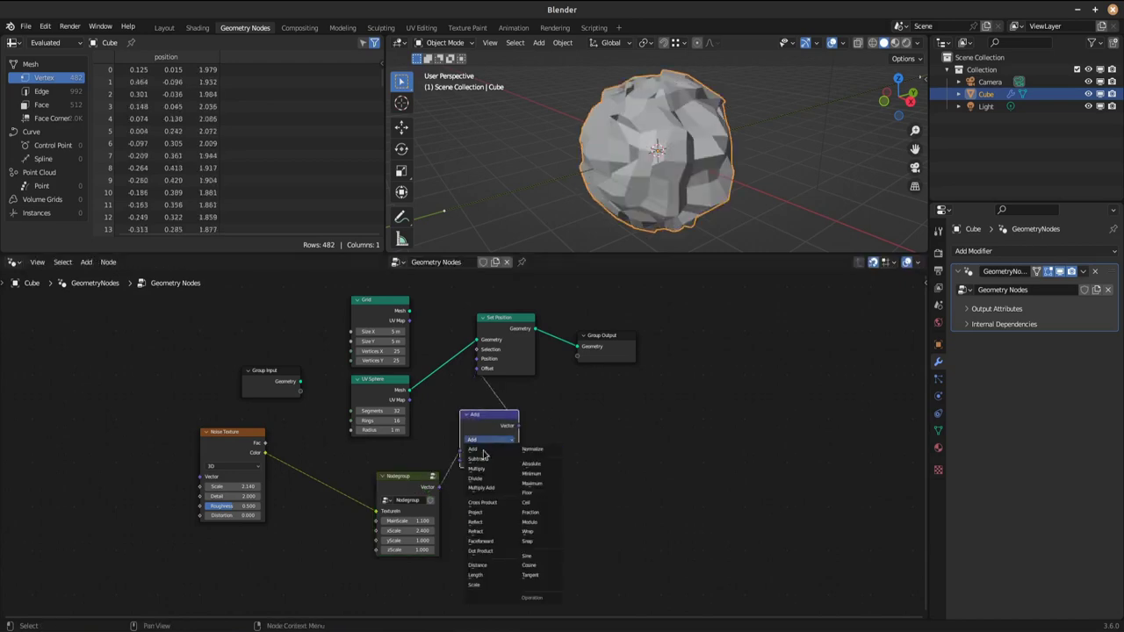
left_click(482, 471)
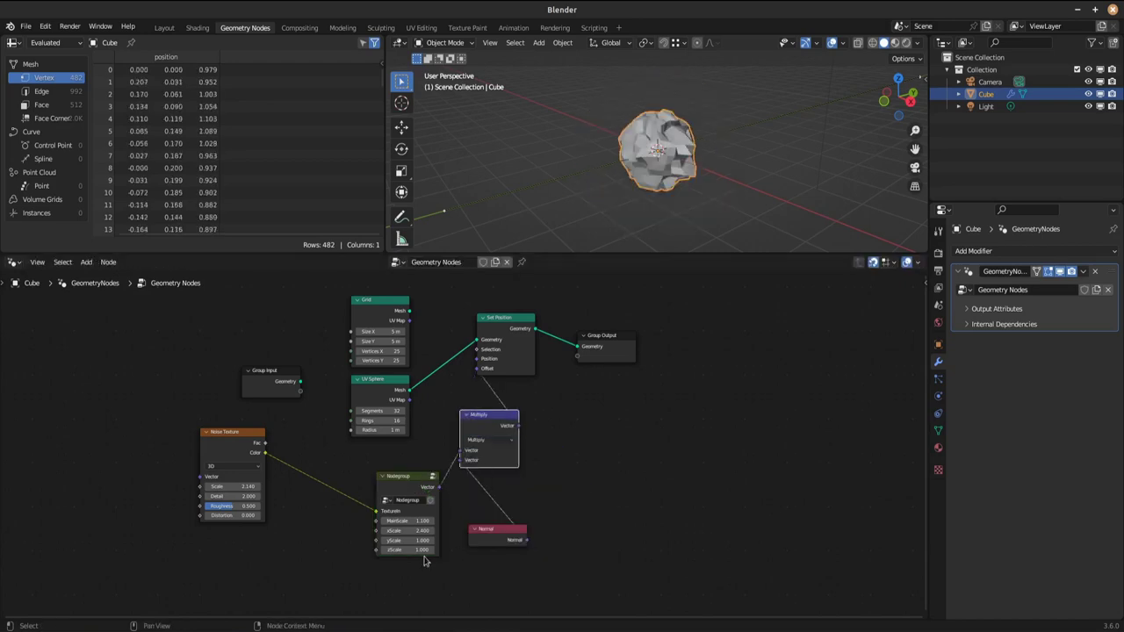
mouse_move(404, 523)
left_mouse_down()
mouse_move(432, 532)
mouse_move(406, 531)
left_mouse_up()
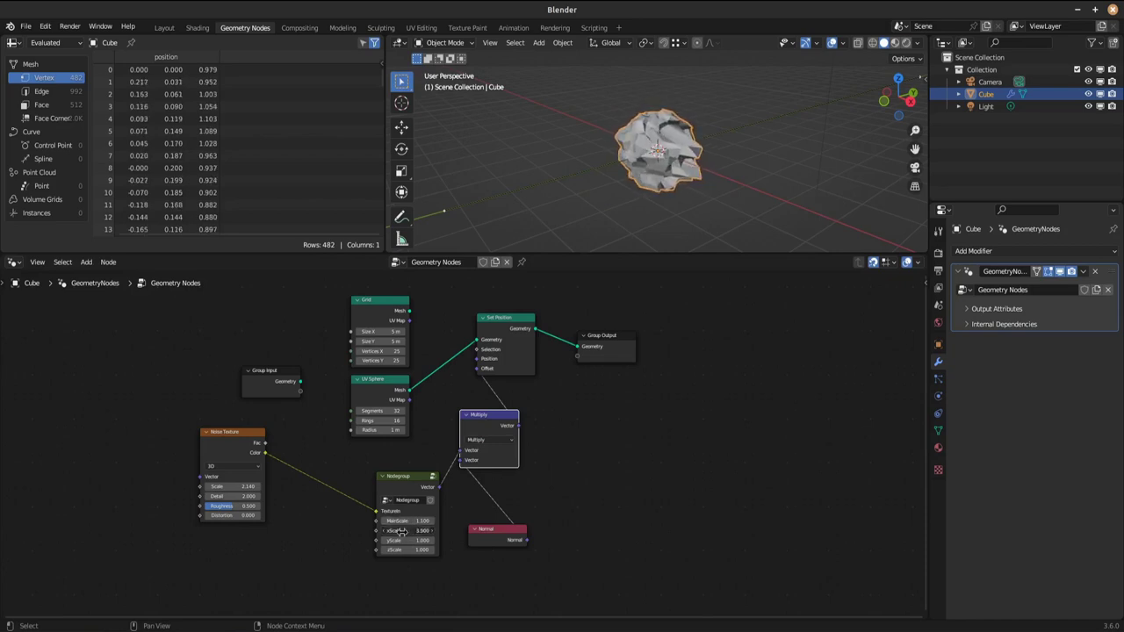
Step: Undo the scale changes and the Multiply node combining Nodegroup with Normal
key("ctrl+z")
key("ctrl+z")
key("ctrl+z")
key("ctrl+z")
key("ctrl+z")
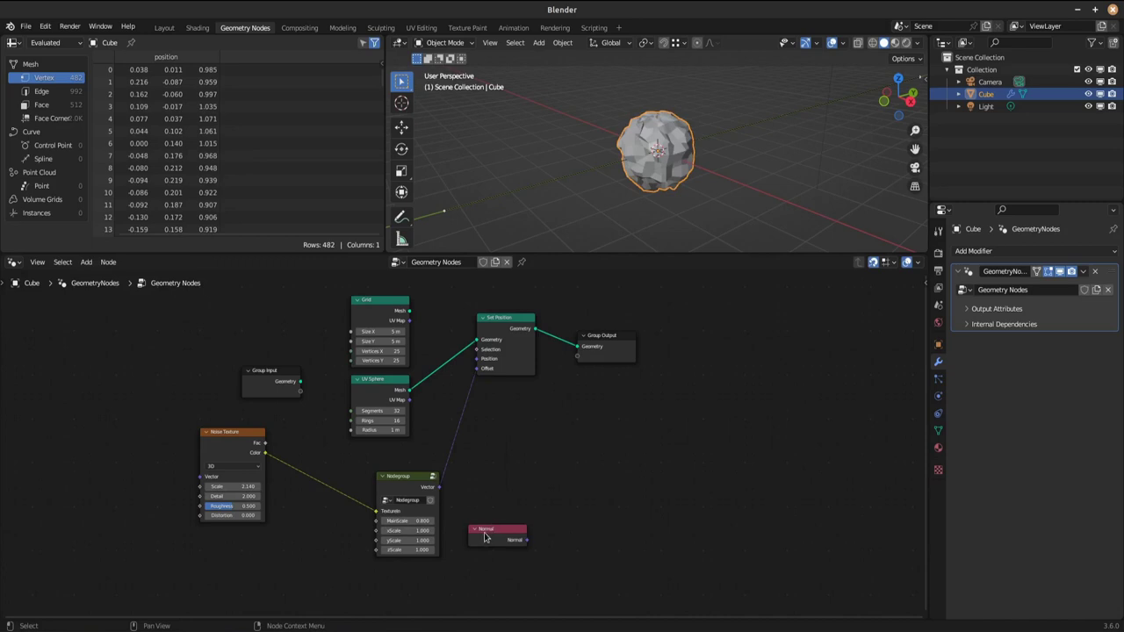
Step: Cut the Normal node from the main tree and paste it inside Nodegroup
key("ctrl+z")
left_click(410, 483)
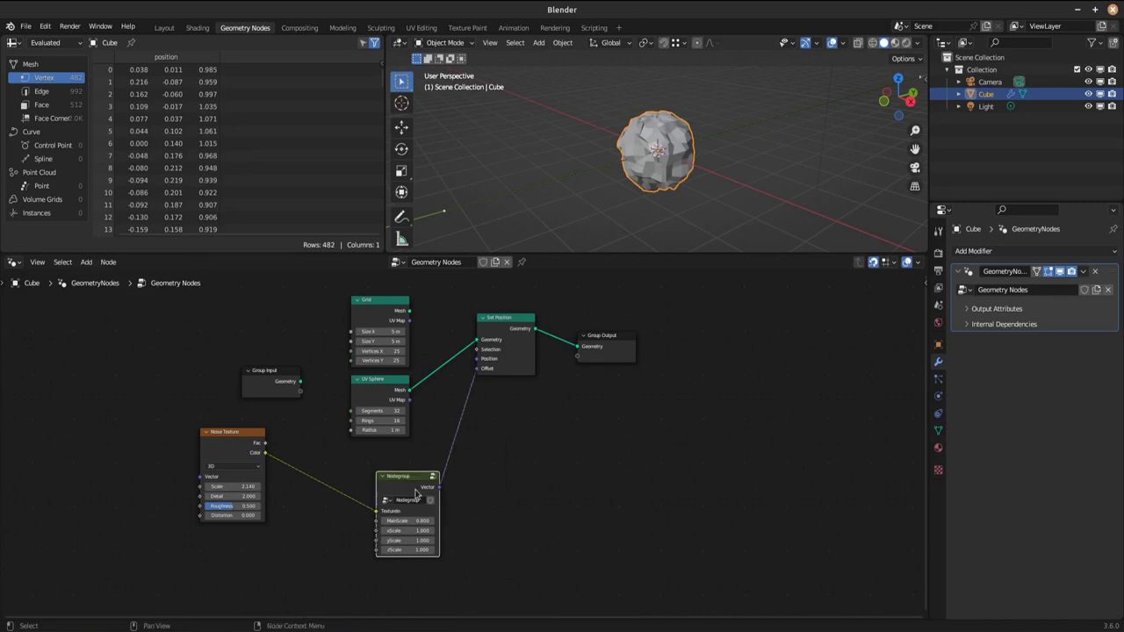
key("Tab")
key("ctrl+v")
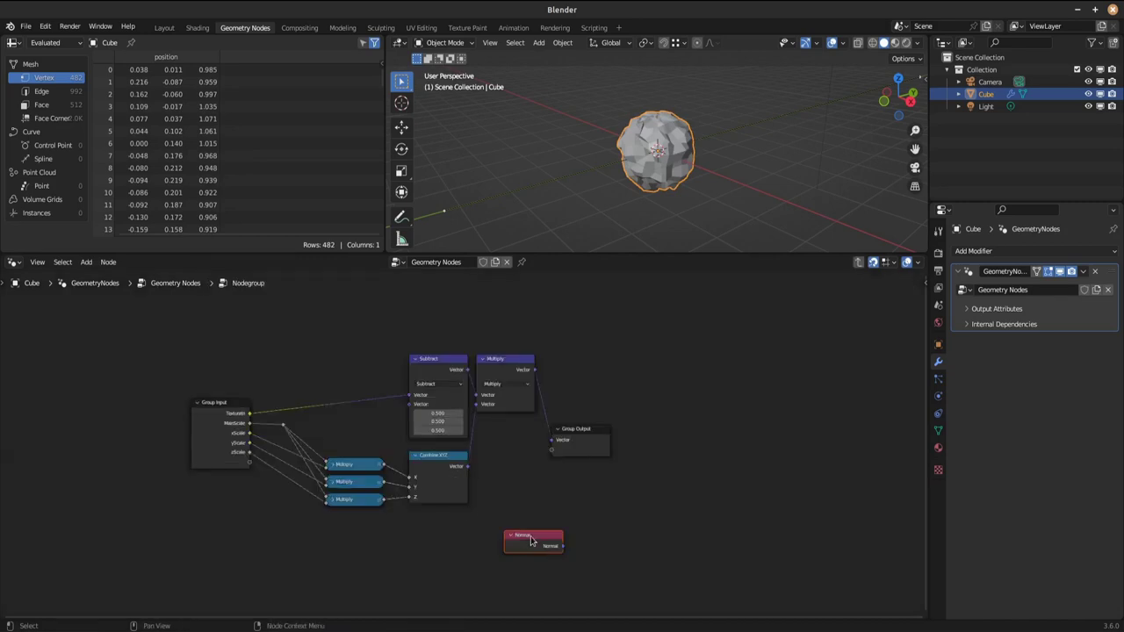
Step: Move Group Output aside and place a duplicate of the vector Multiply node above the Normal node
left_click_drag(590, 455, 640, 437)
left_click(513, 369)
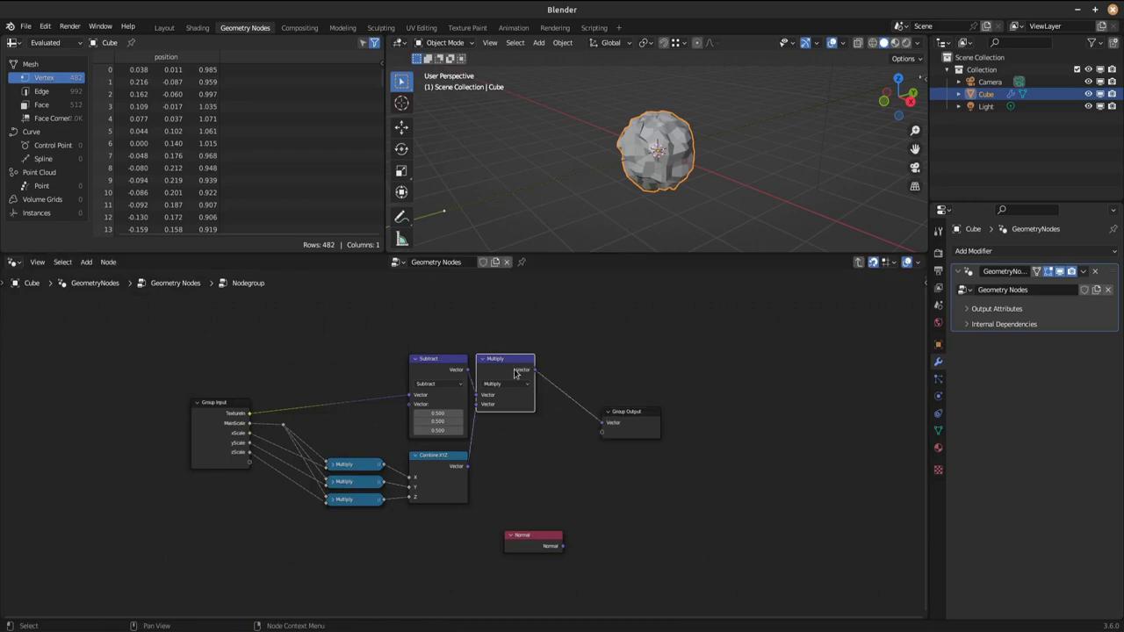
key("shift+d")
left_click(556, 436)
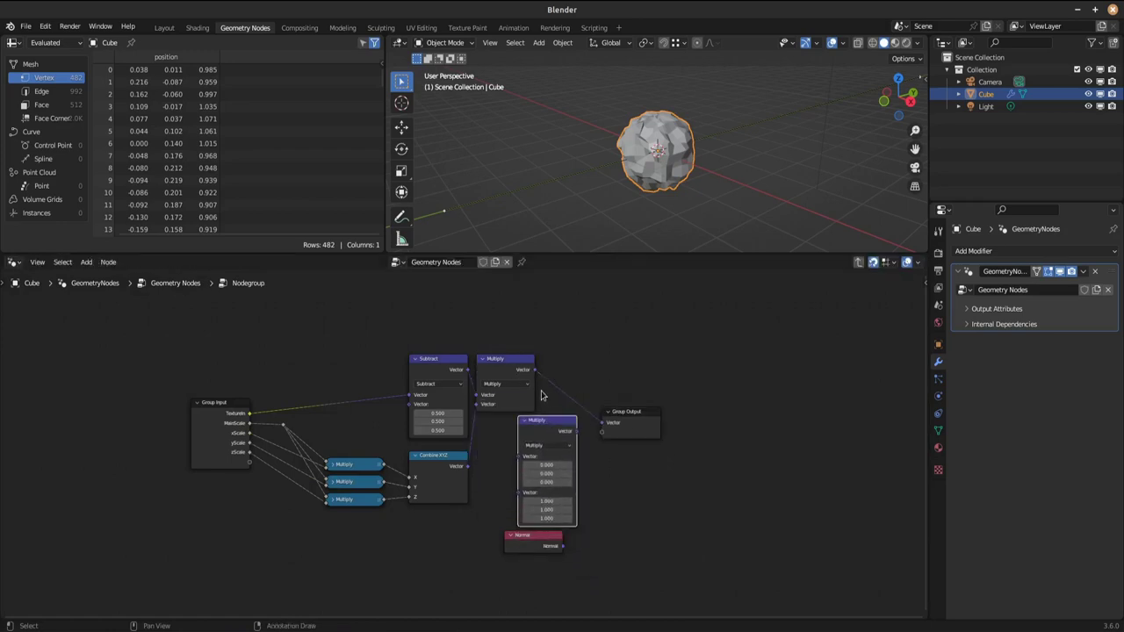
Step: Feed the original vector Multiply and Normal into the duplicated Multiply, and connect its result to Group Output as a second output
left_click_drag(534, 371, 519, 457)
left_click_drag(621, 429, 645, 411)
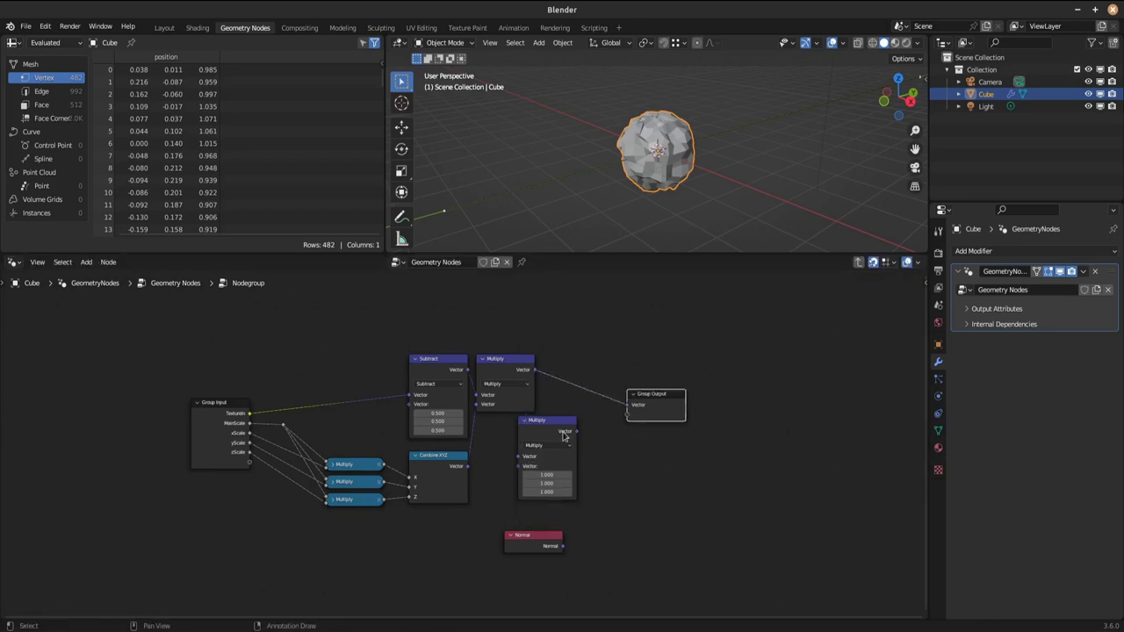
left_click_drag(537, 465, 570, 465)
left_click_drag(552, 539, 552, 467)
left_click_drag(608, 431, 639, 420)
Step: Rename the node group's second Vector output Normal
key("n")
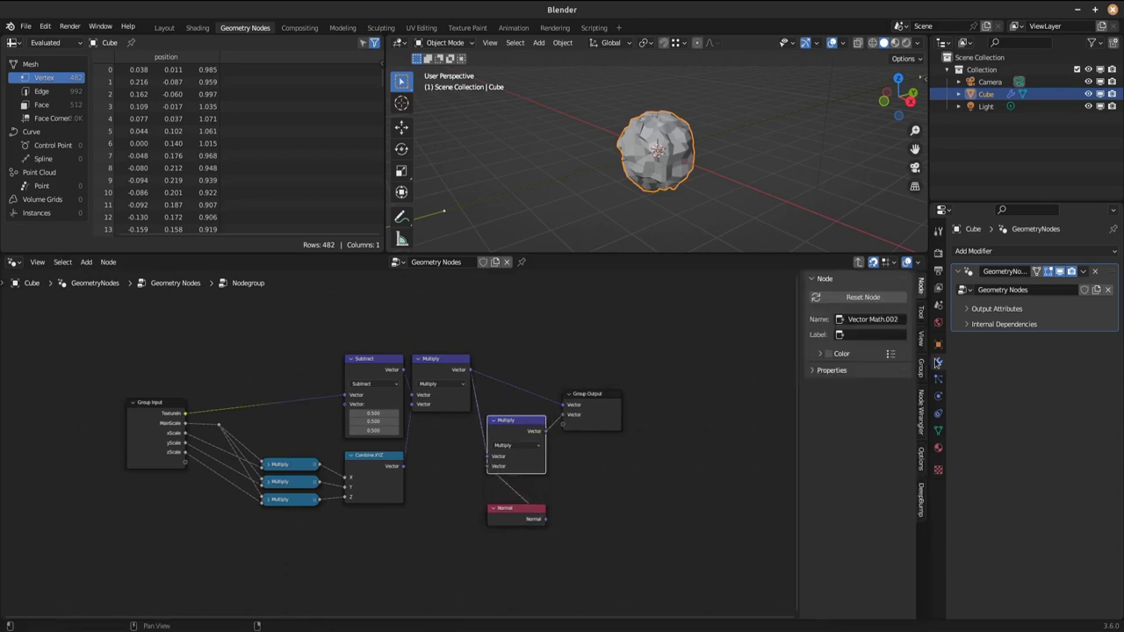
left_click(920, 367)
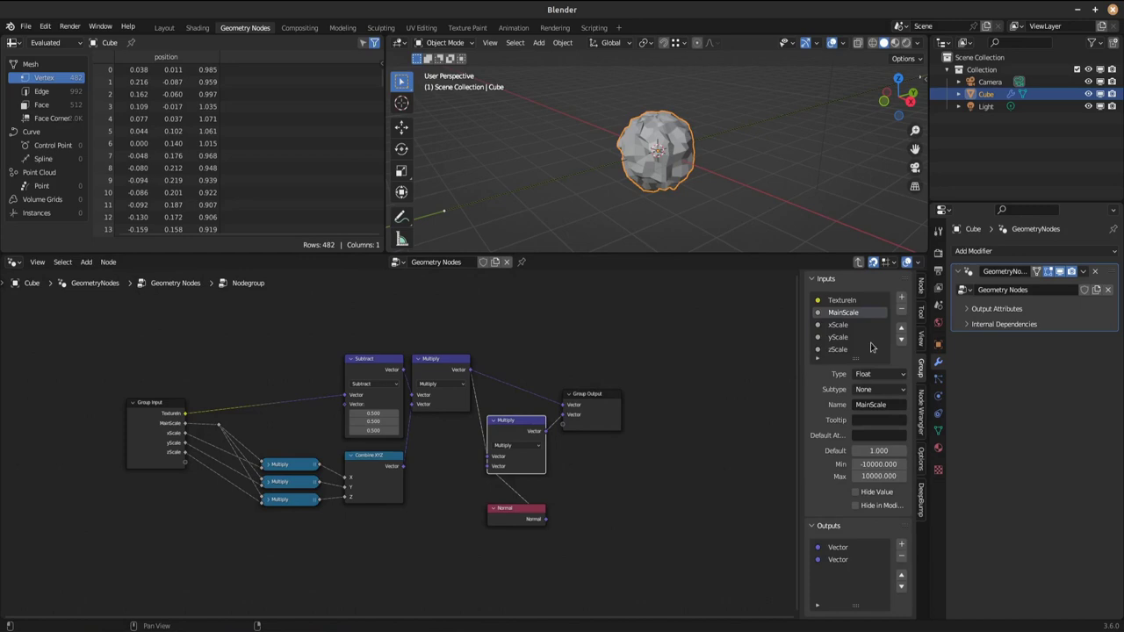
left_click(838, 559)
double_click(838, 560)
type("Normal")
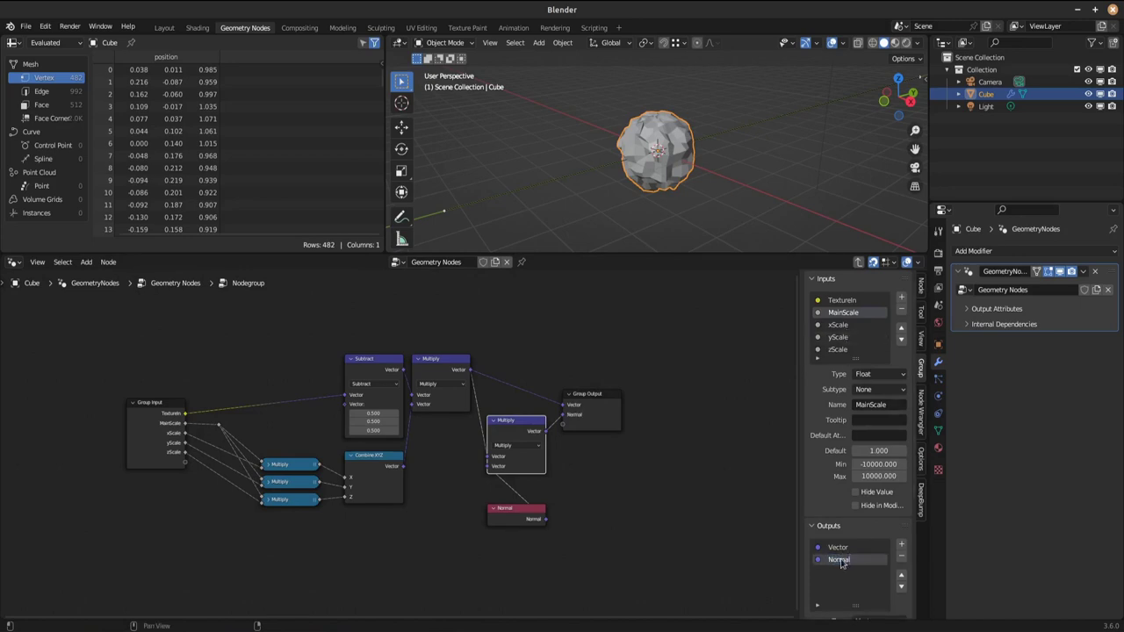
Step: Rename the node group's first output Direction and return to the main node tree
left_click(842, 547)
double_click(844, 547)
type("Dire")
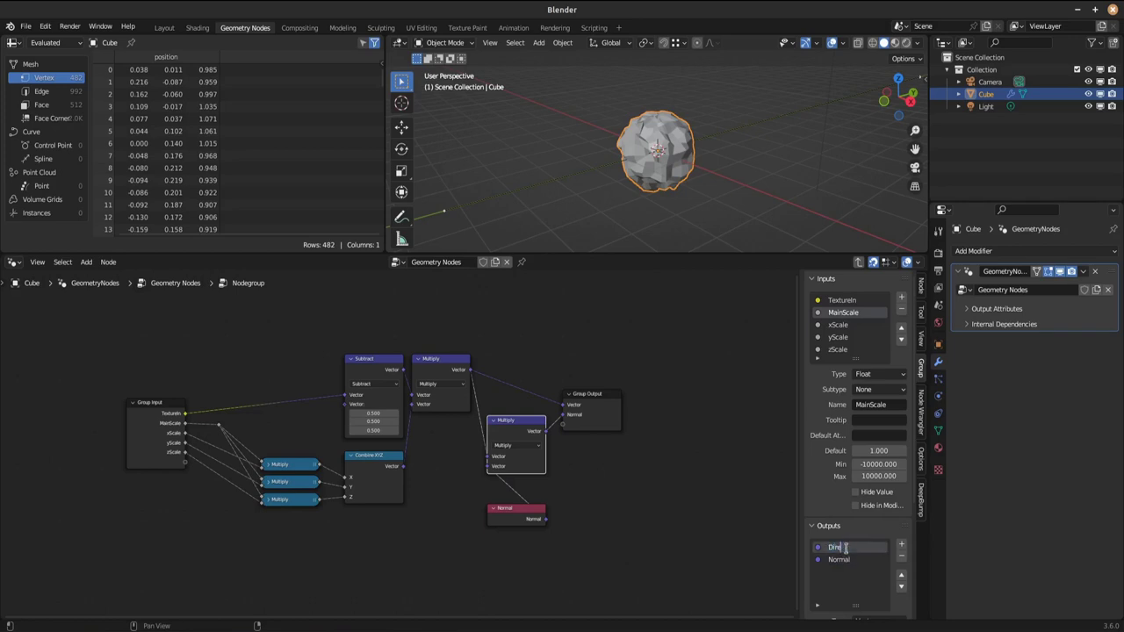
type("ction")
key("Return")
key("Tab")
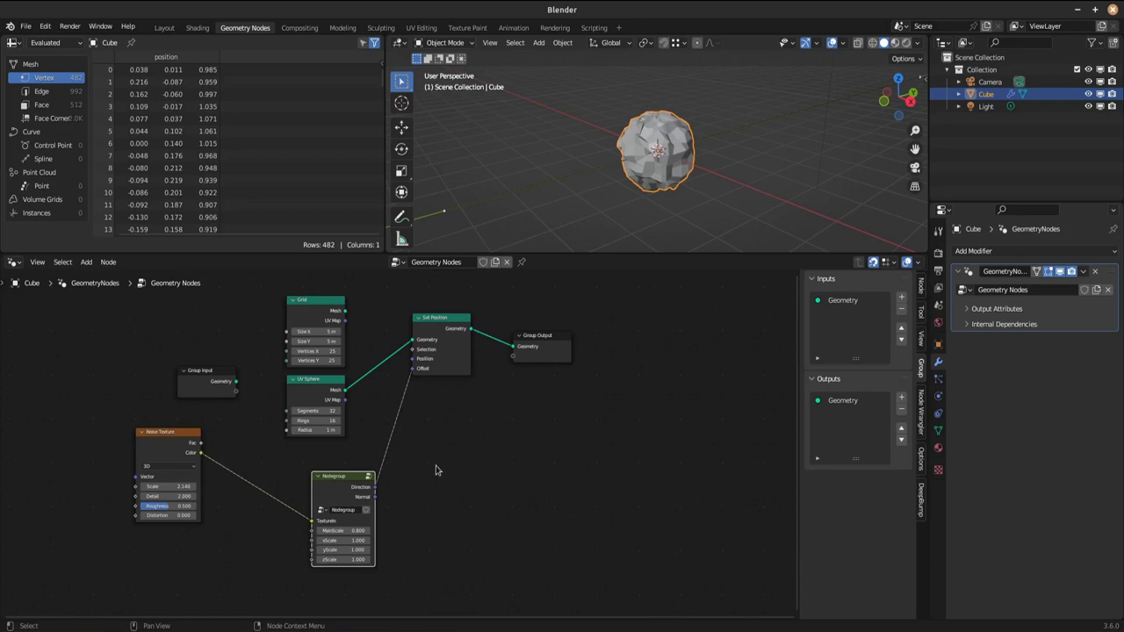
Step: Compare Nodegroup's Normal and Direction outputs on Set Position's Offset at varying MainScale, finishing with Normal connected and MainScale at 0.5
left_click_drag(376, 497, 414, 368)
scroll(425, 476, "up", 5)
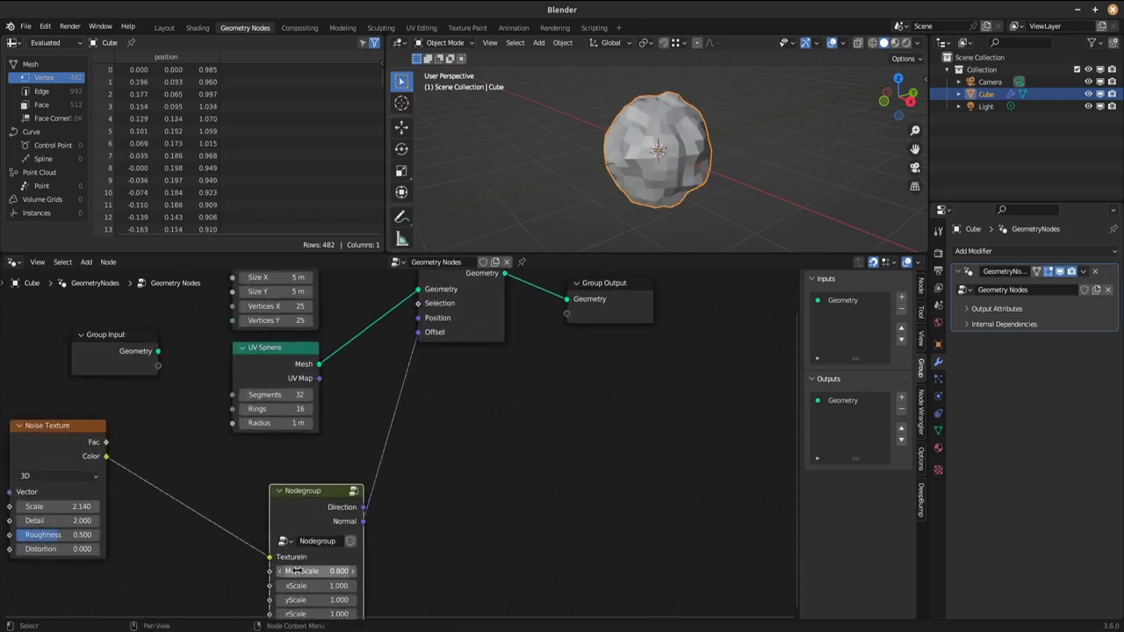
left_click_drag(296, 571, 465, 571, "shift")
left_click_drag(369, 570, 316, 571)
left_click_drag(364, 508, 425, 340)
left_click_drag(307, 571, 274, 571)
left_click_drag(363, 508, 417, 332)
scroll(403, 548, "down", 1)
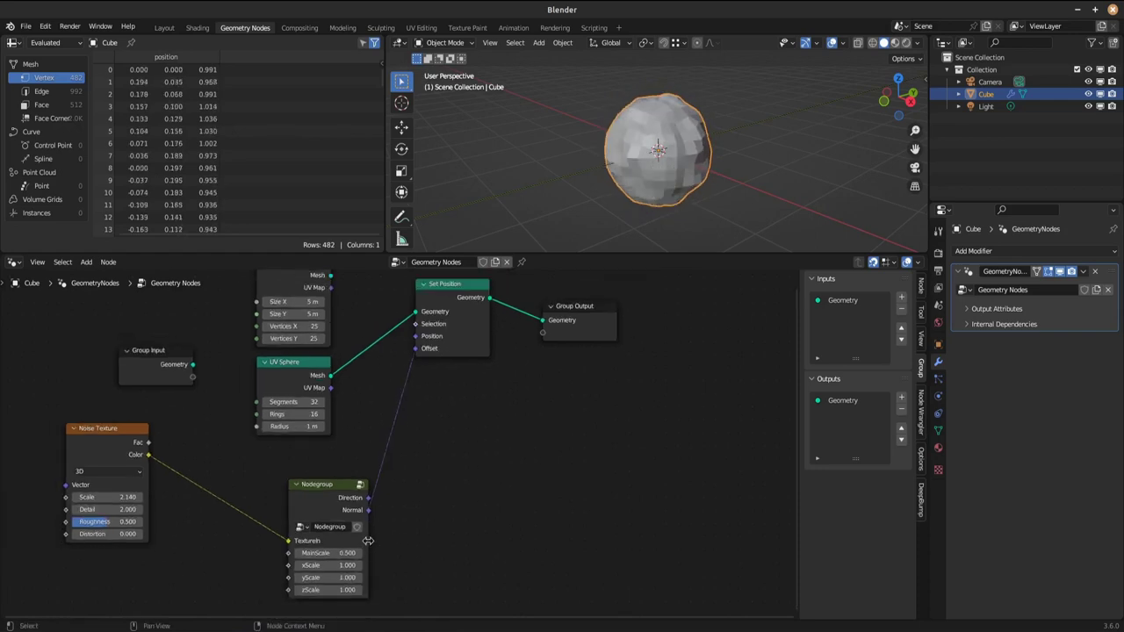
Step: Widen the Nodegroup node and rename the group Texture Mapping
left_click_drag(367, 540, 398, 541)
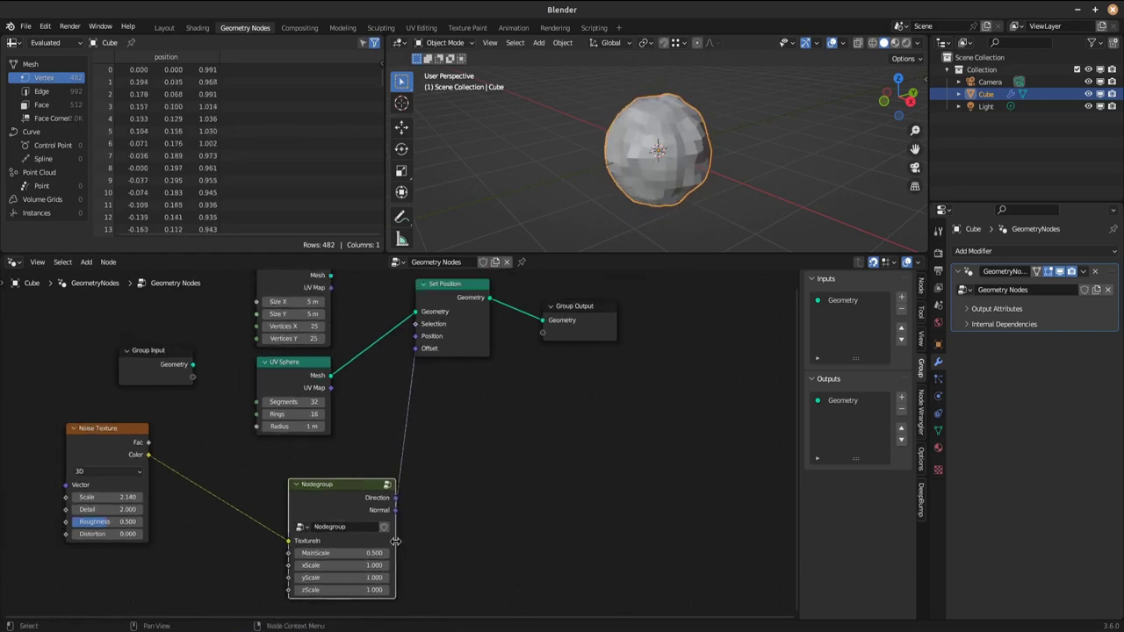
double_click(353, 526)
type("t")
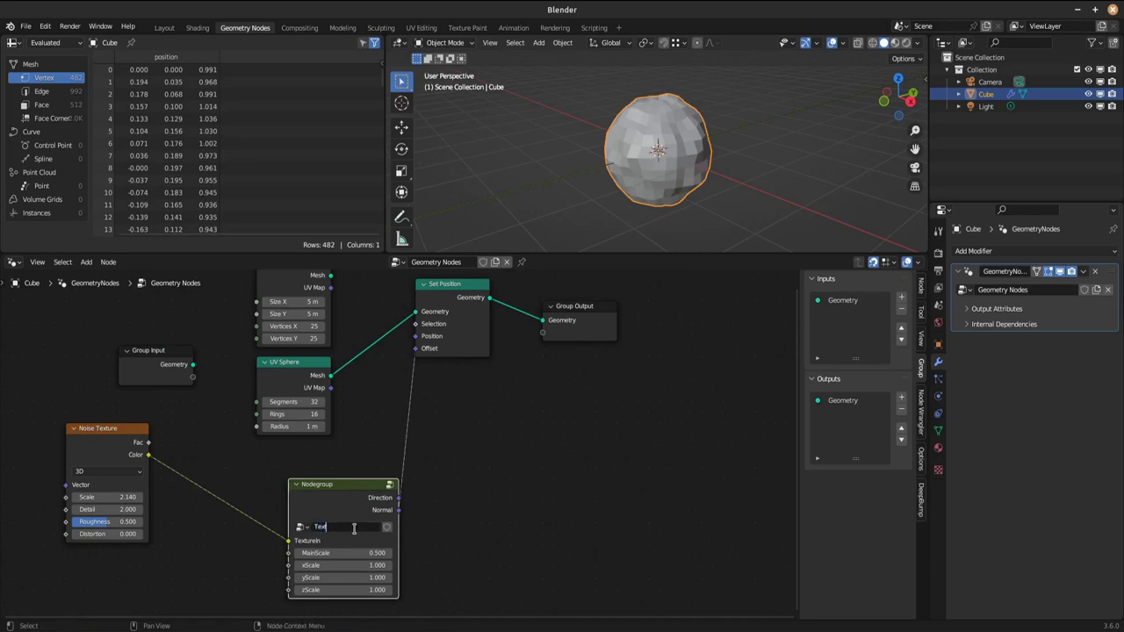
type("exture Ma")
key("Return")
Step: Mark the Texture Mapping node group as an asset
right_click(347, 531)
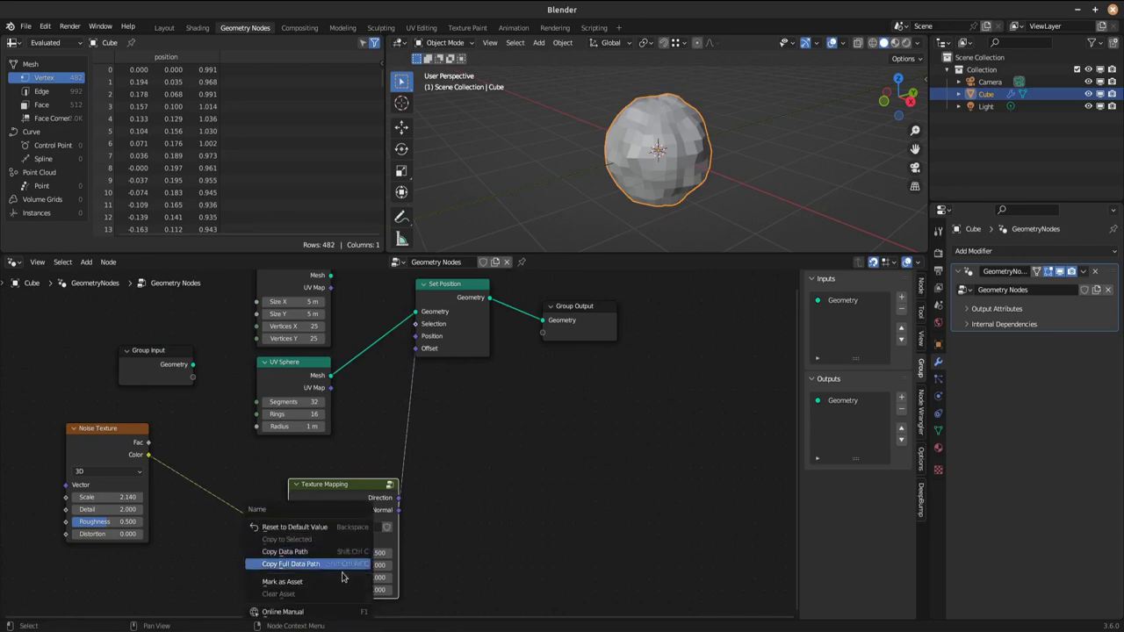